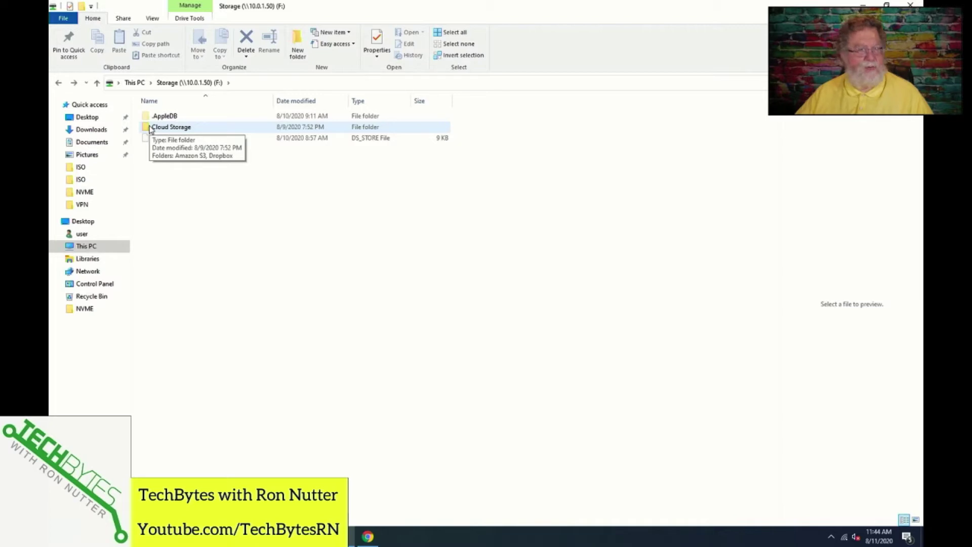
- Browse the provider subfolders inside Cloud Storage, then close File Explorer
double_click(149, 127)
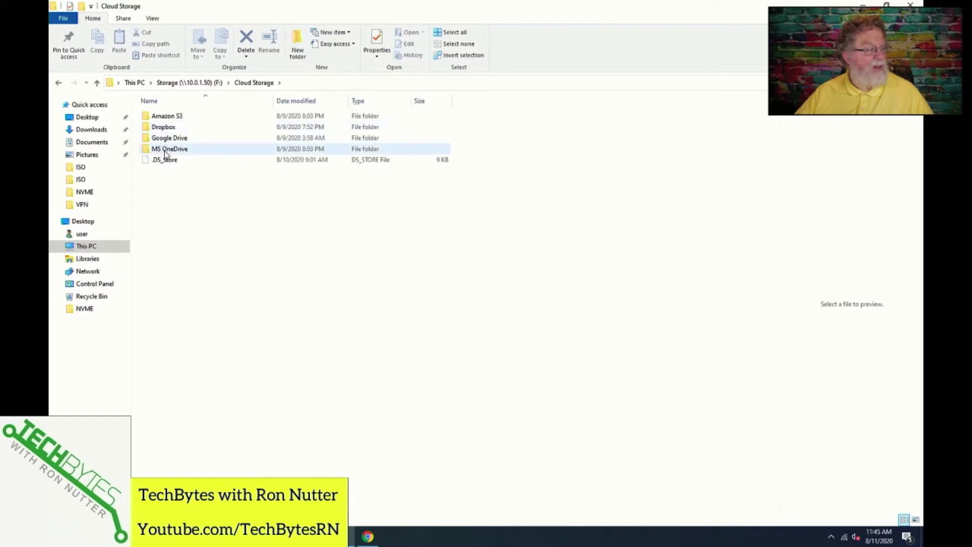
mouse_move(169, 148)
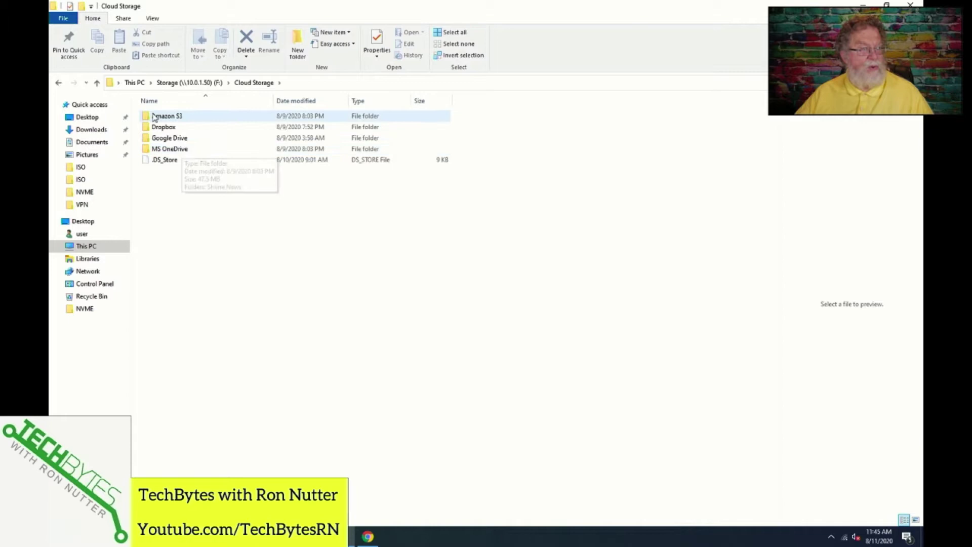
left_click(910, 4)
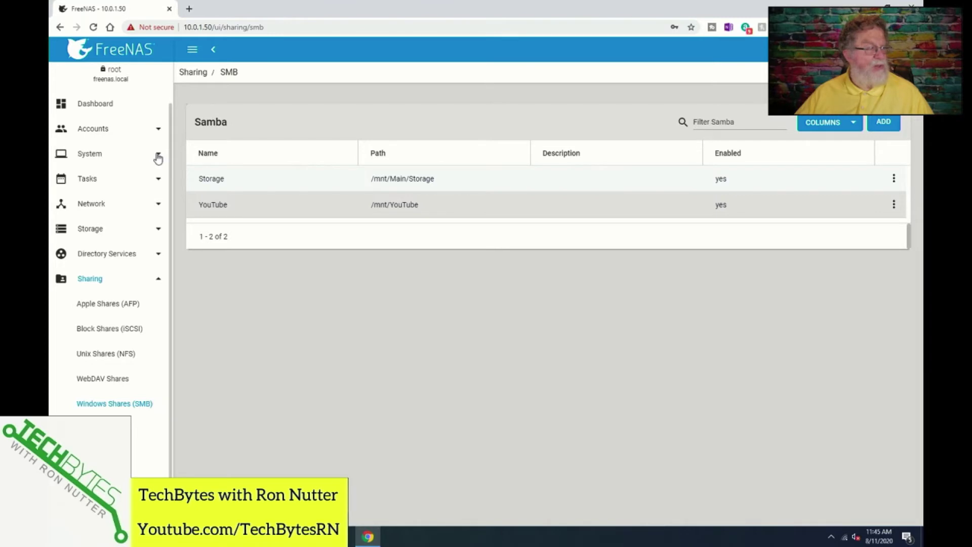
- Go to System > Cloud Credentials and start a new credential
left_click(157, 157)
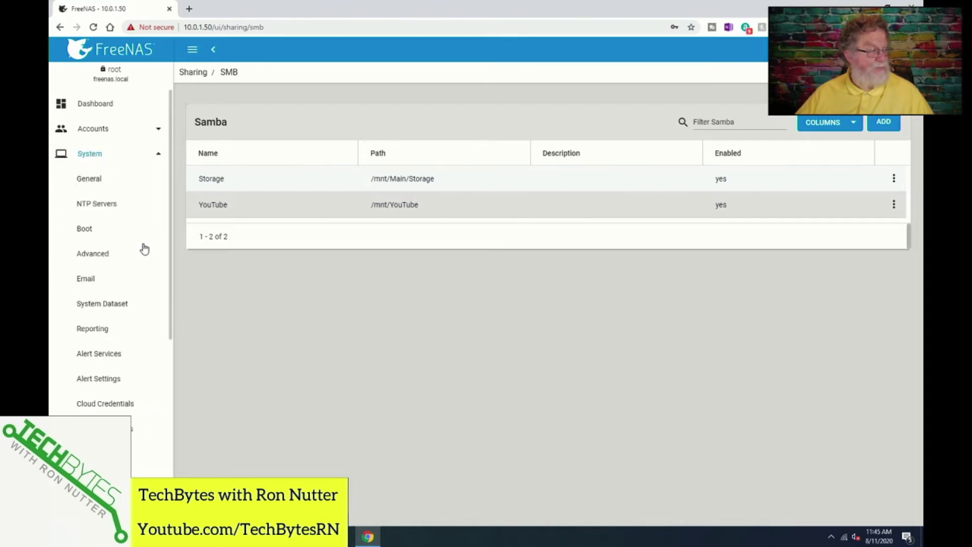
left_click(128, 405)
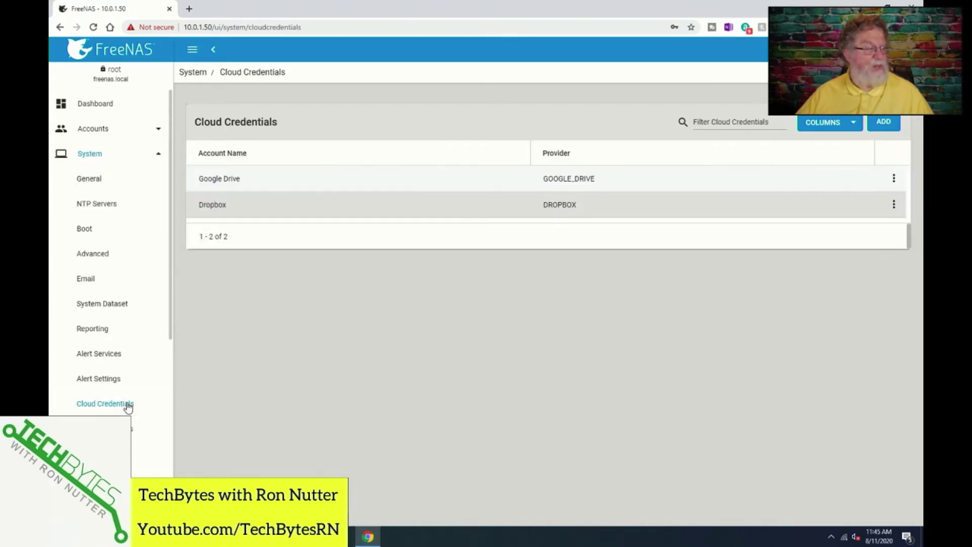
left_click(884, 127)
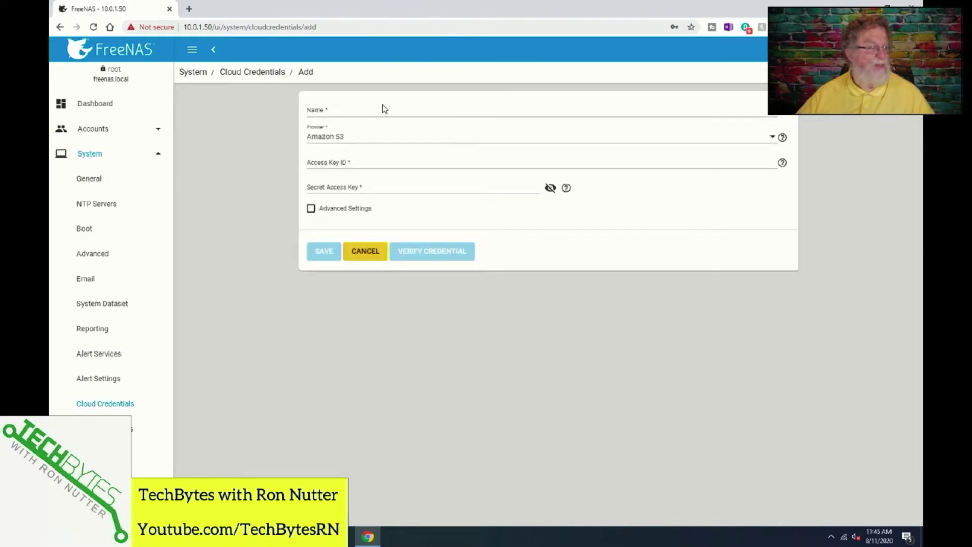
- Name the credential 'MS One Drive' and set its provider to Microsoft OneDrive
left_click(438, 110)
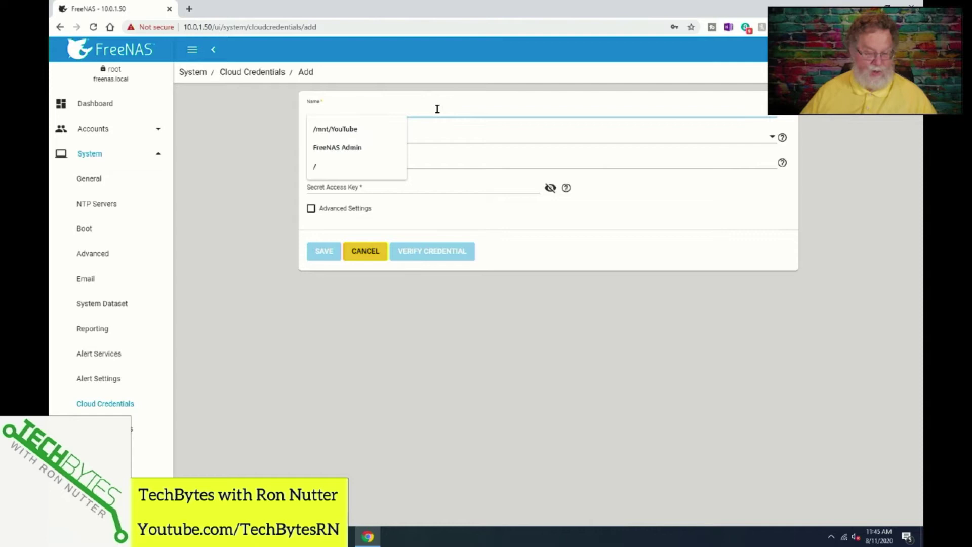
type("MS O")
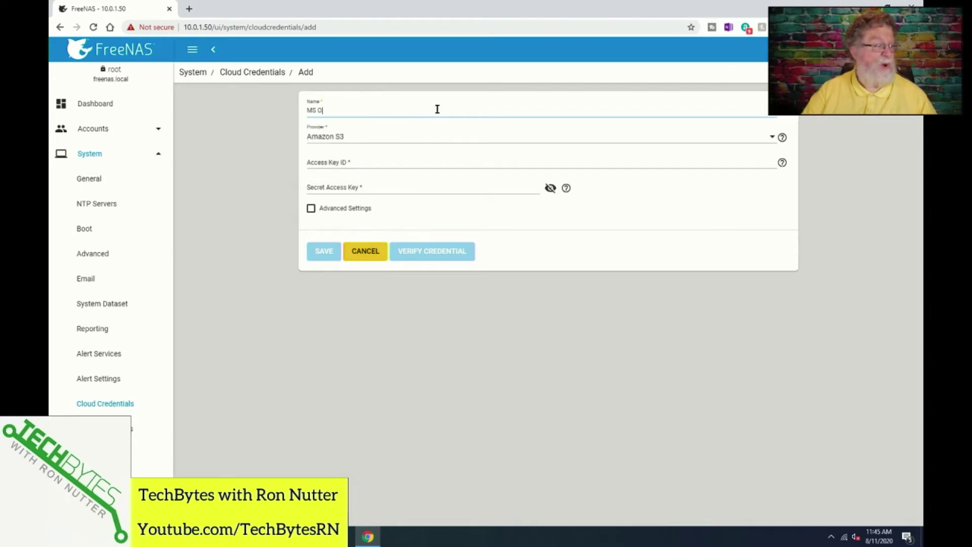
type("ne Drive")
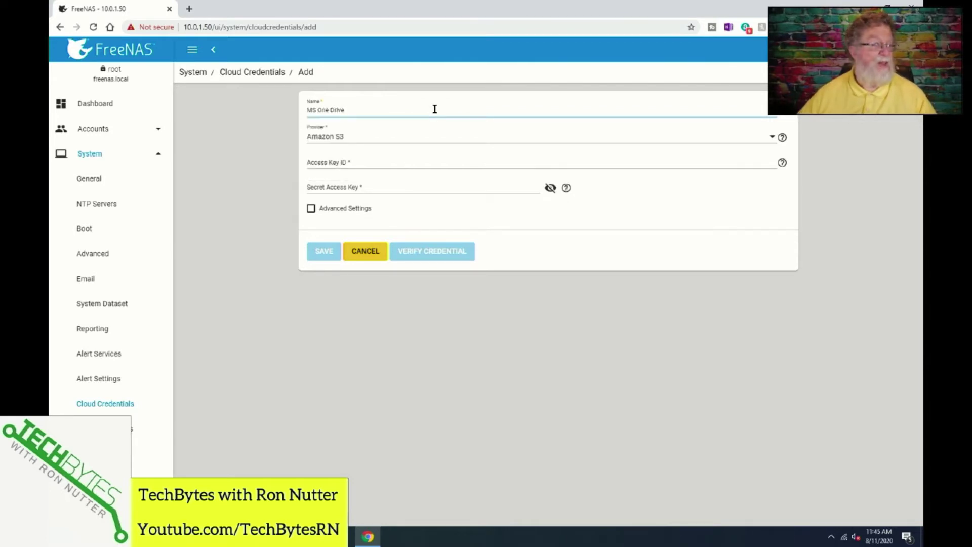
left_click(771, 139)
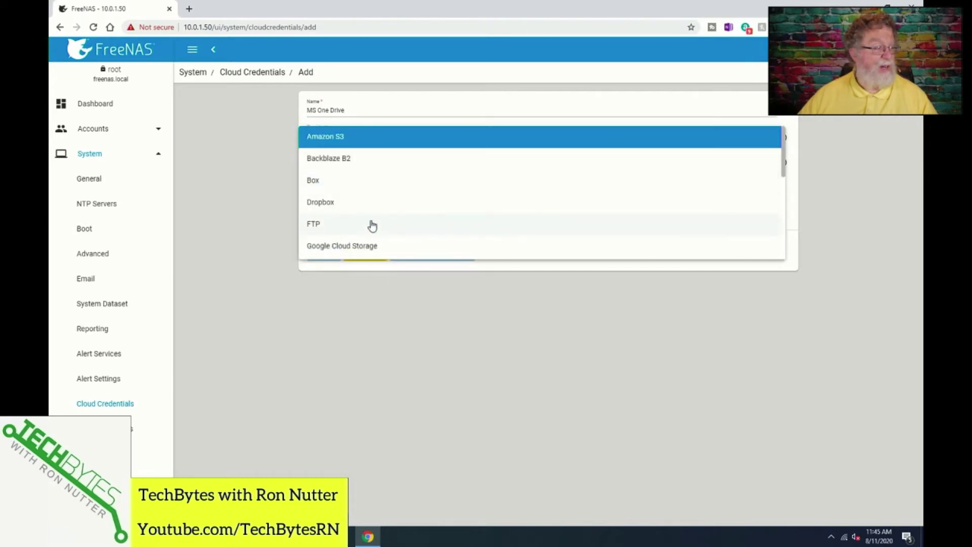
scroll(372, 226, "down", 2)
scroll(372, 226, "down", 1)
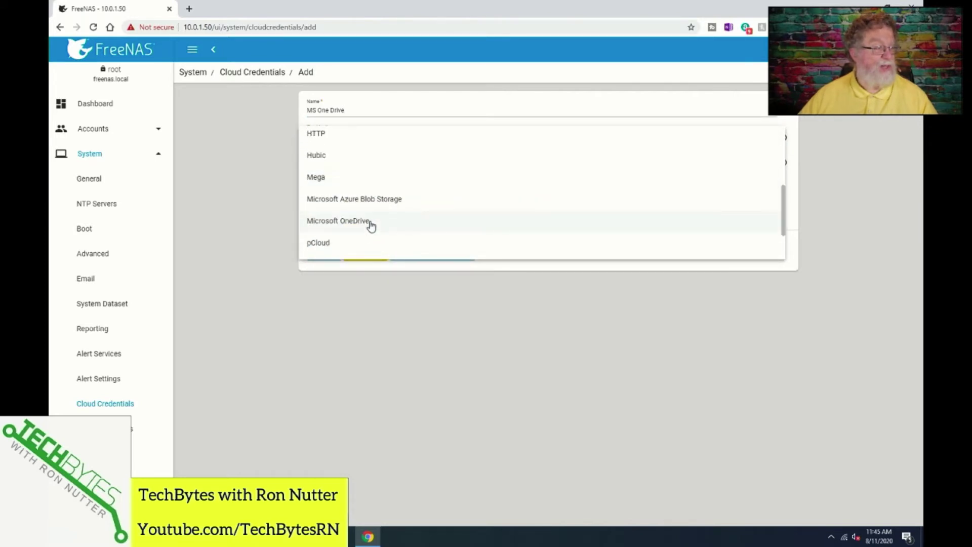
left_click(371, 222)
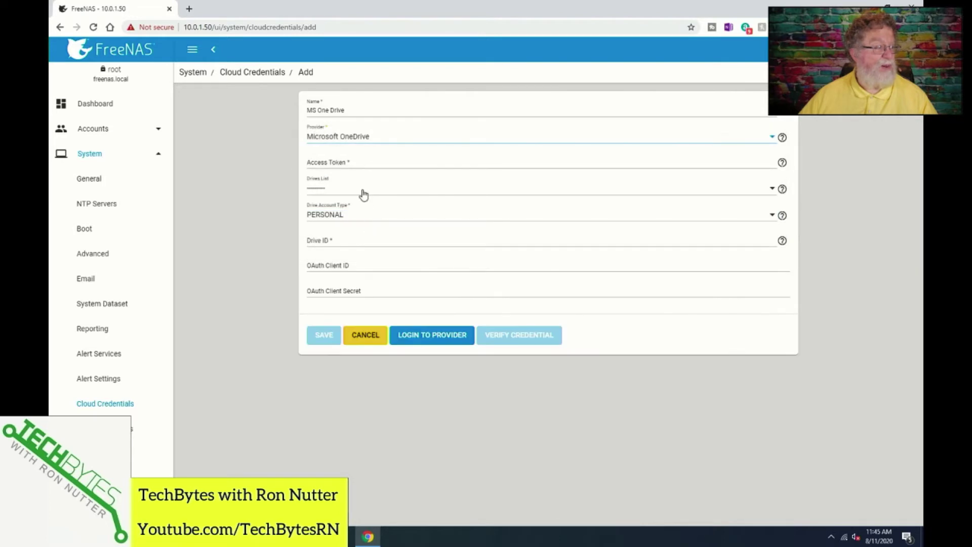
- Sign in to Microsoft with the account email and approve the request on the phone
left_click(410, 333)
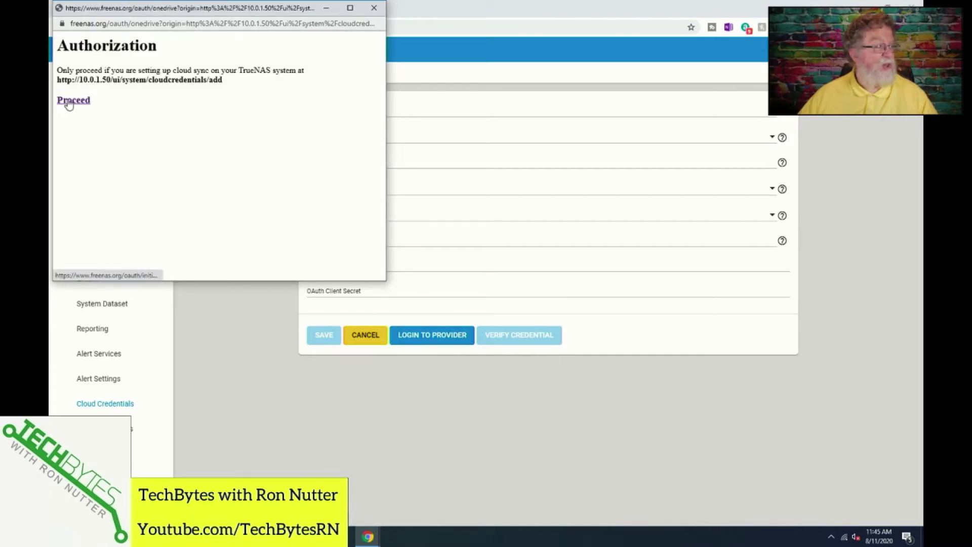
left_click(71, 100)
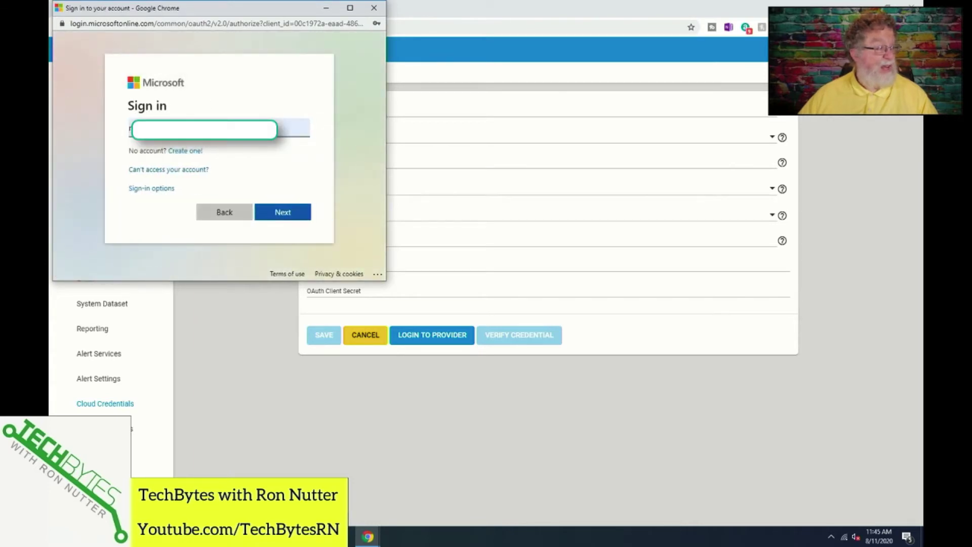
key("Escape")
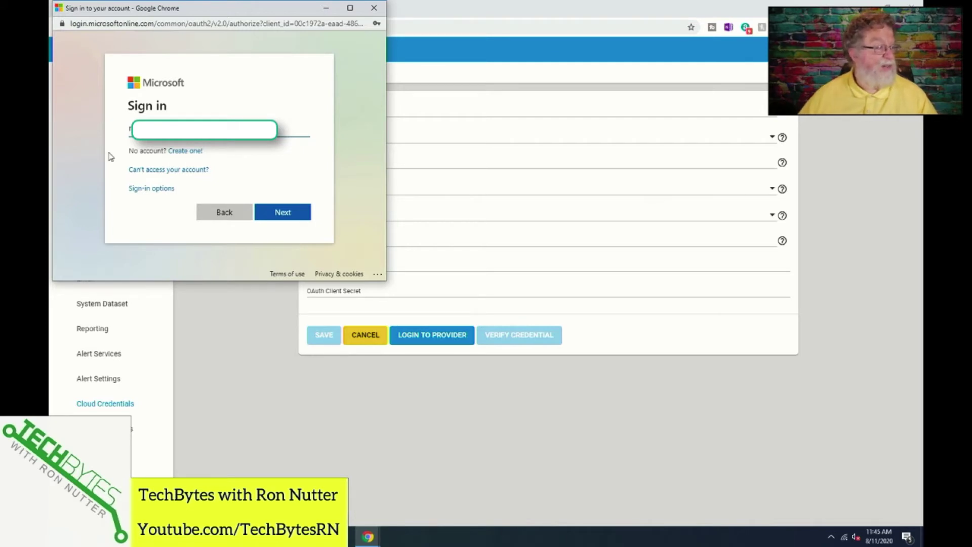
left_click(283, 213)
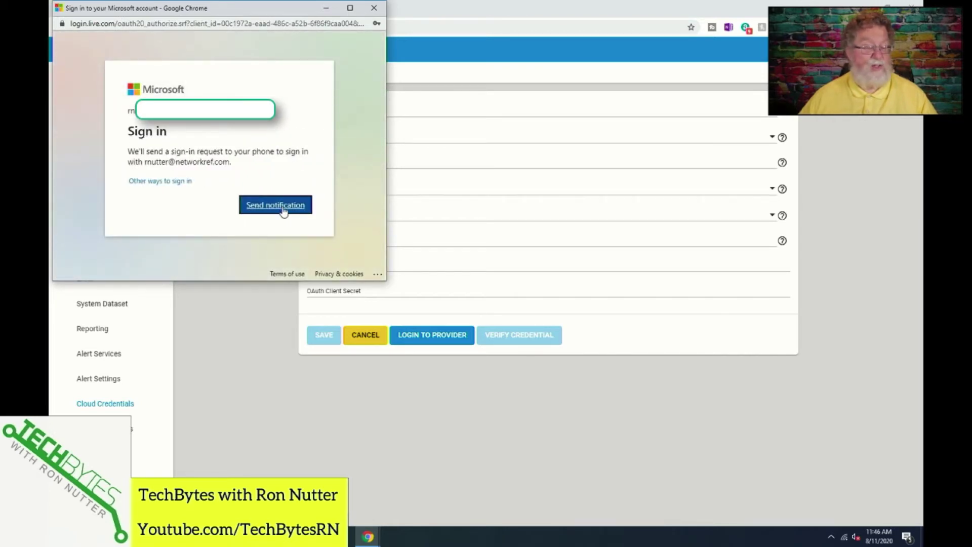
left_click(283, 210)
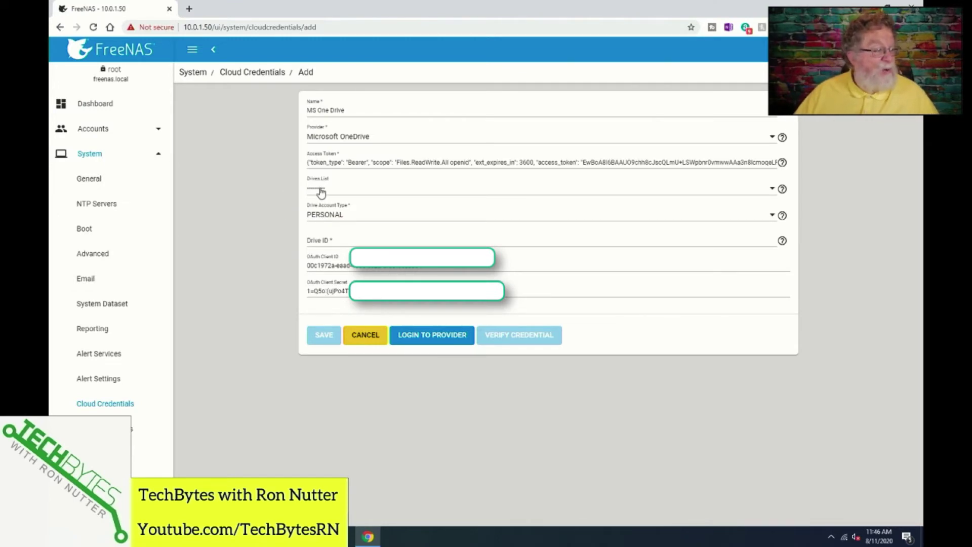
- Link the credential to drive PERSONAL - a7645af9eb0742a6, verify it as valid, and save it
left_click(774, 190)
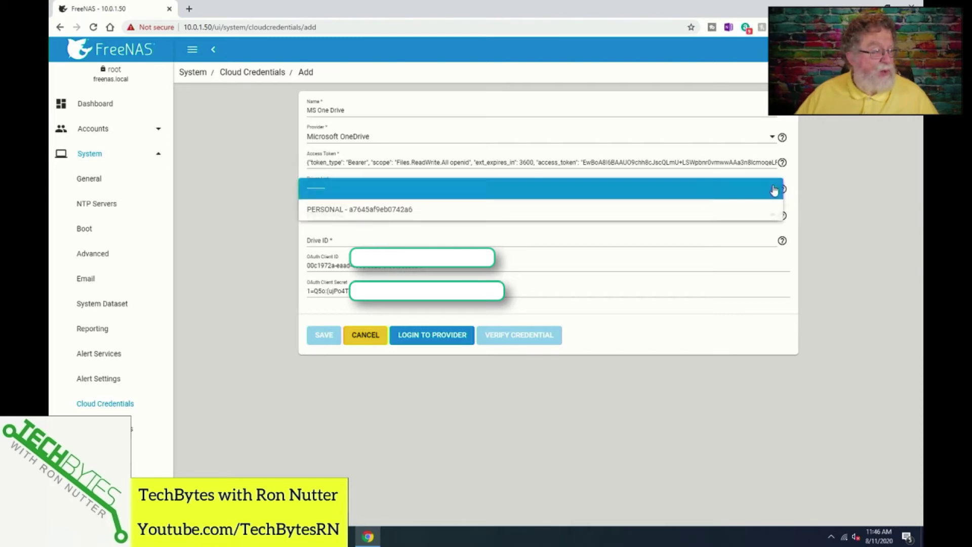
left_click(756, 215)
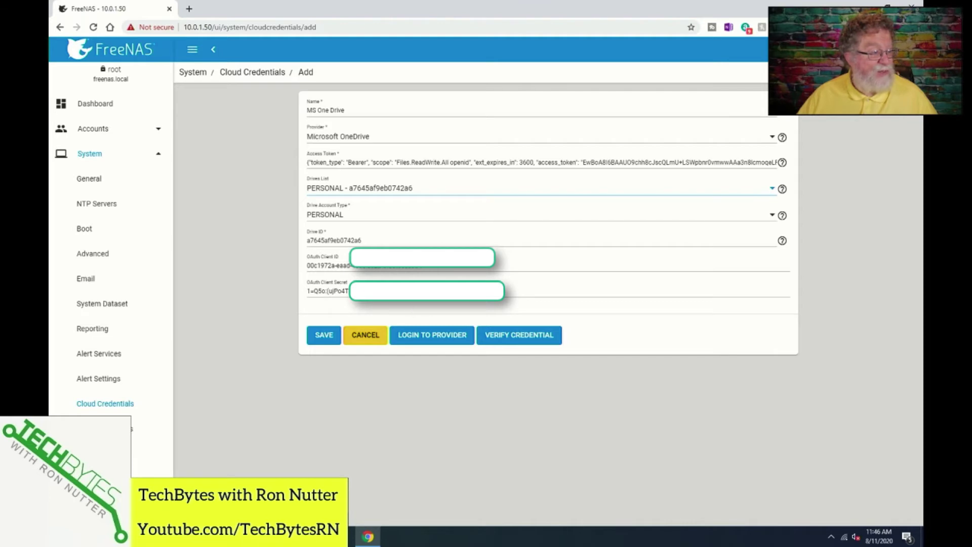
left_click(512, 338)
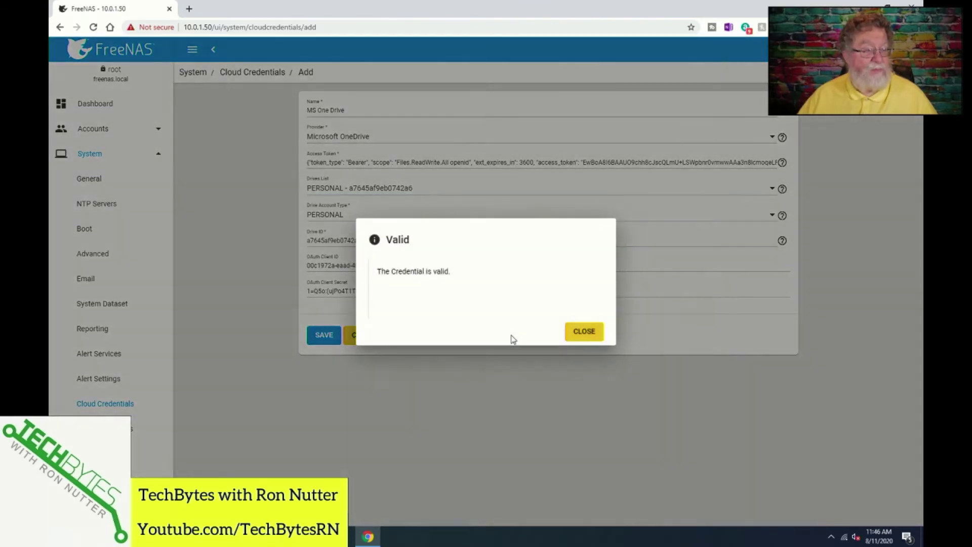
left_click(584, 333)
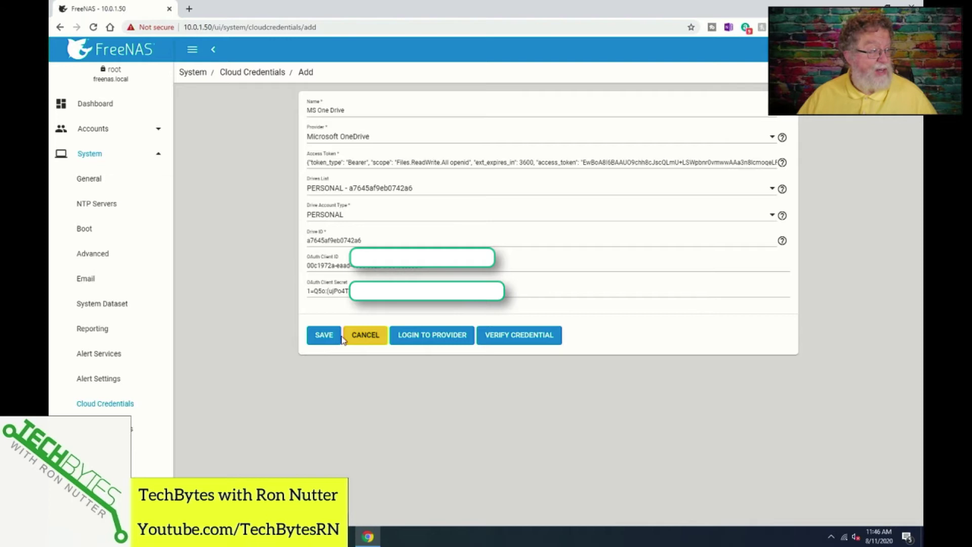
left_click(324, 337)
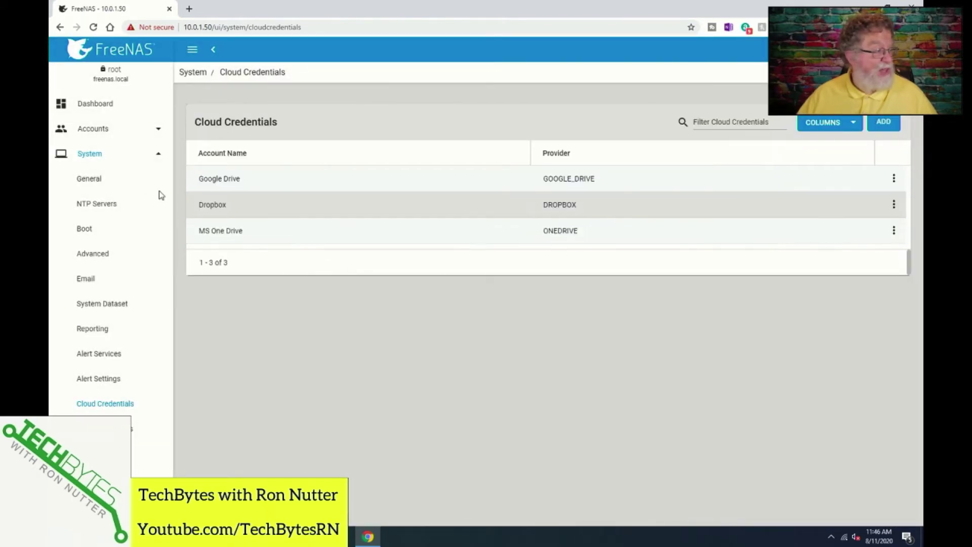
- Go to Tasks > Cloud Sync Tasks and start a new cloud sync task
scroll(130, 271, "down", 2)
scroll(127, 272, "down", 3)
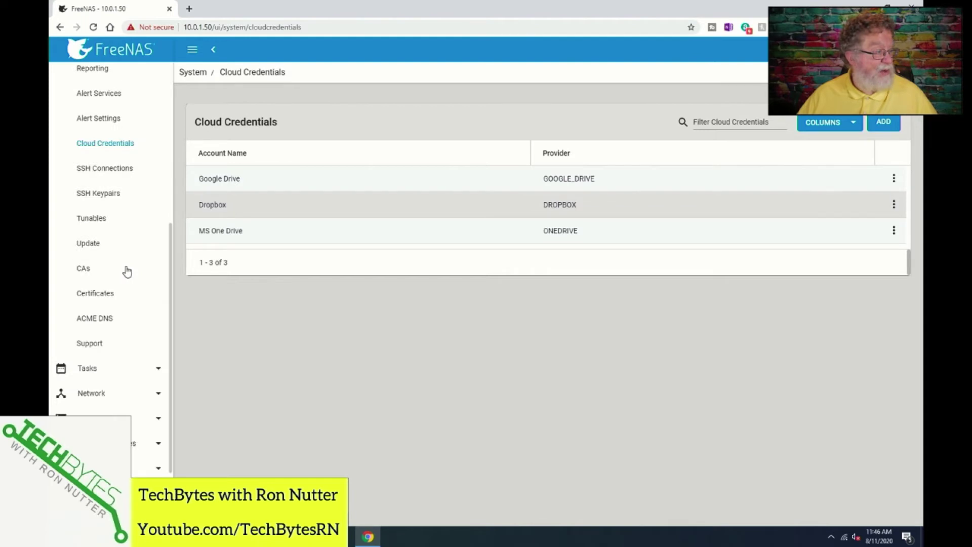
left_click(157, 371)
scroll(157, 372, "down", 7)
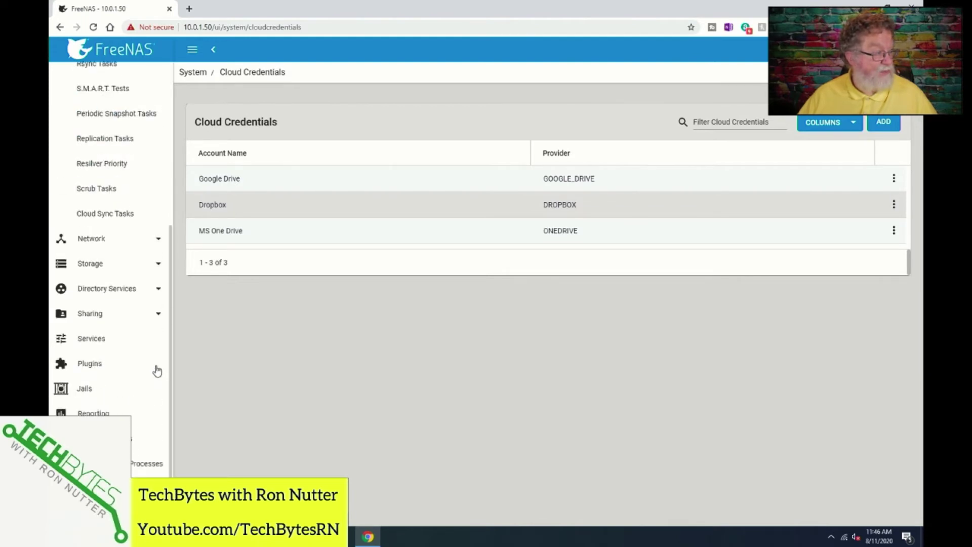
left_click(93, 214)
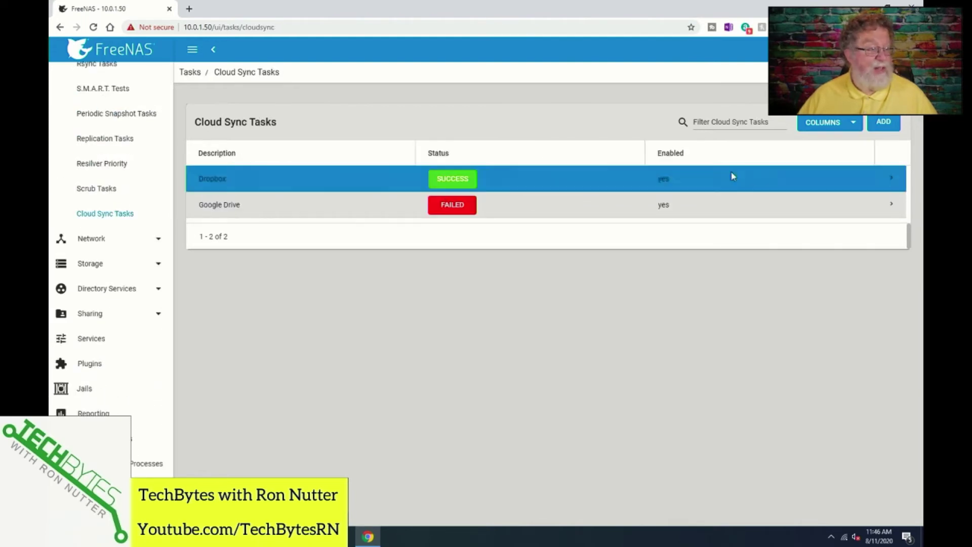
left_click(883, 123)
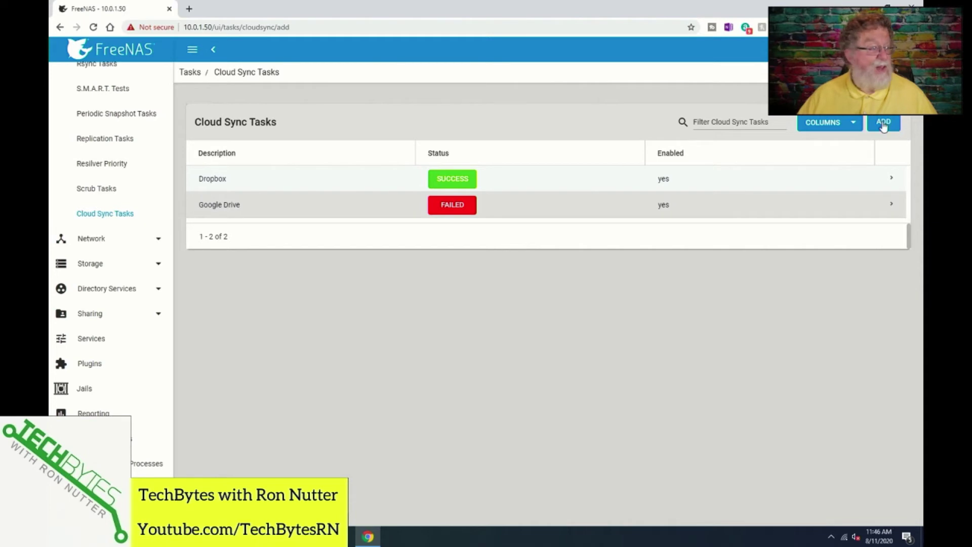
- Describe the task as 'MS OneDrive', keep PULL direction, and choose the MS One Drive credential
left_click(415, 125)
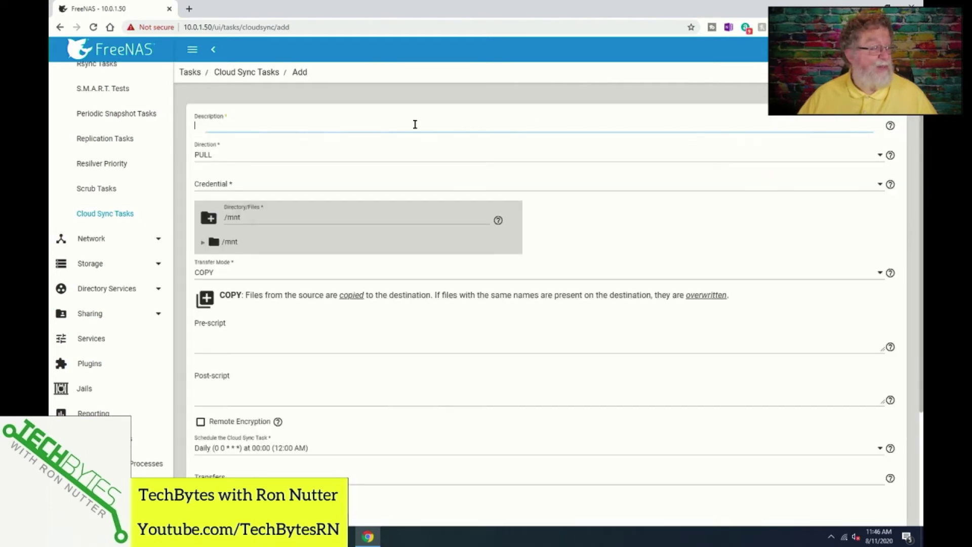
type("MS ")
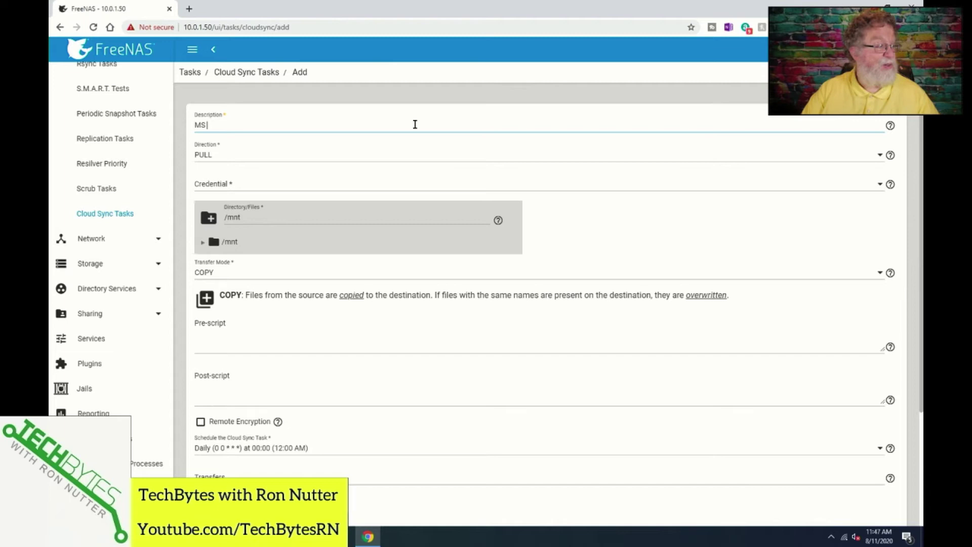
type("O")
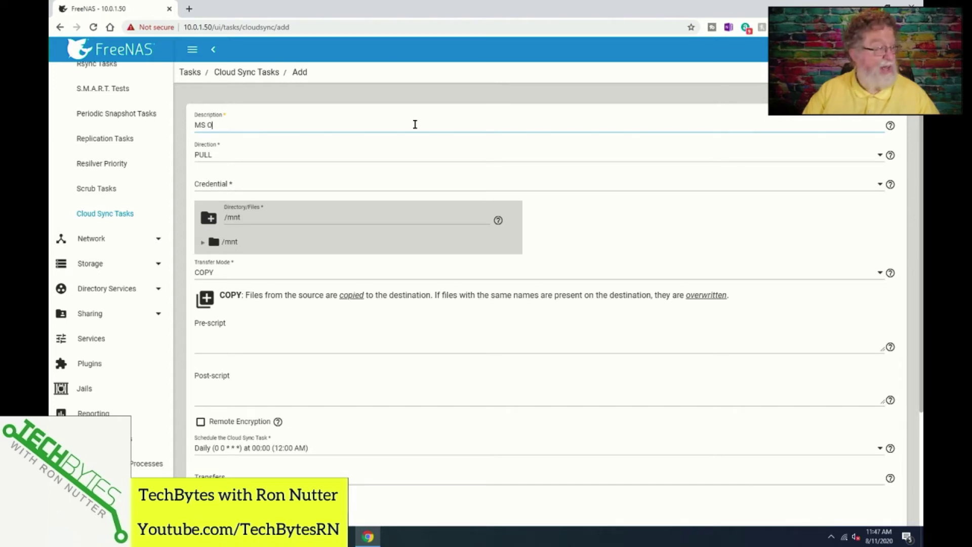
type("neDrive")
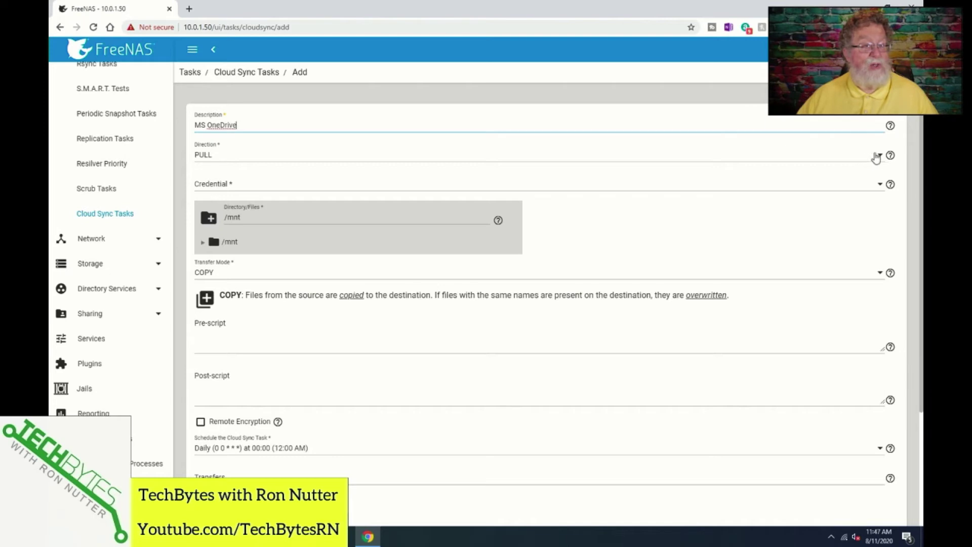
left_click(879, 156)
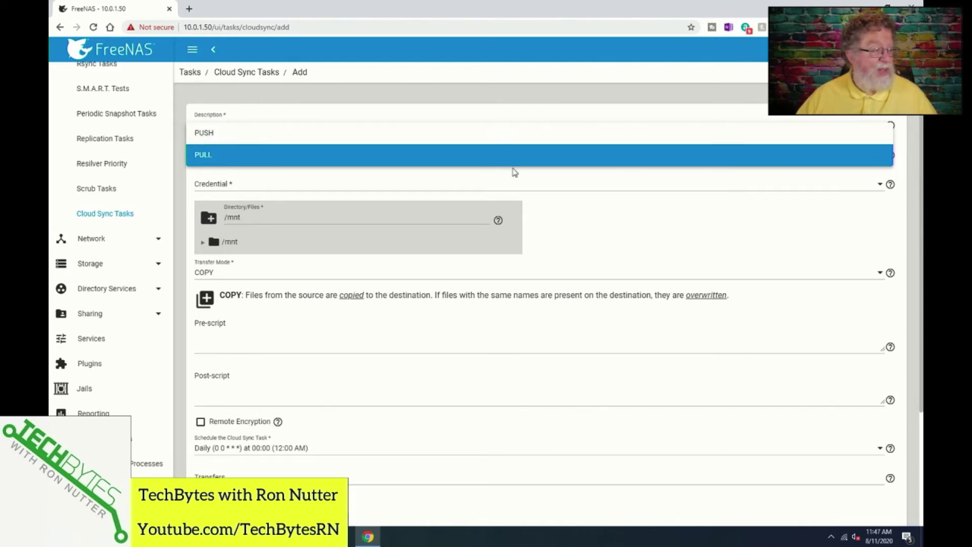
left_click(519, 157)
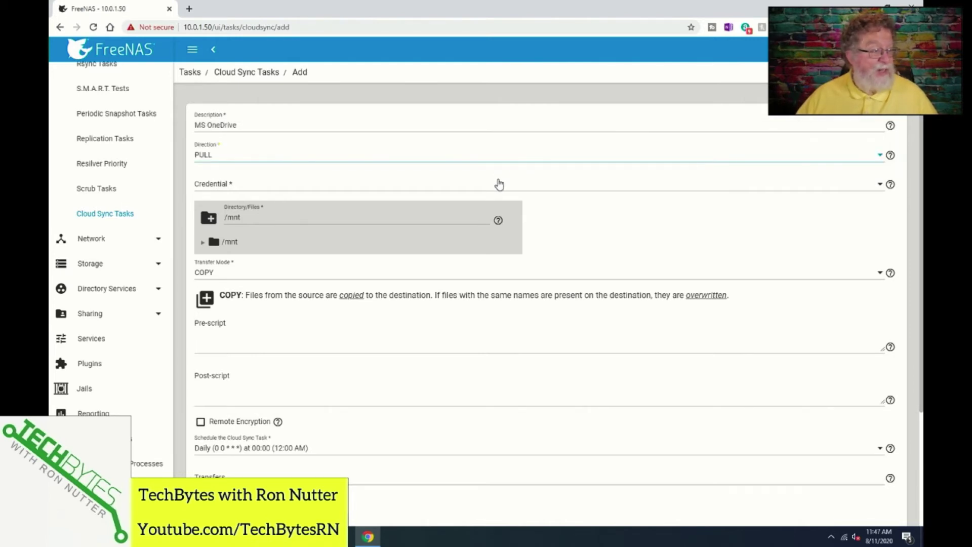
left_click(879, 185)
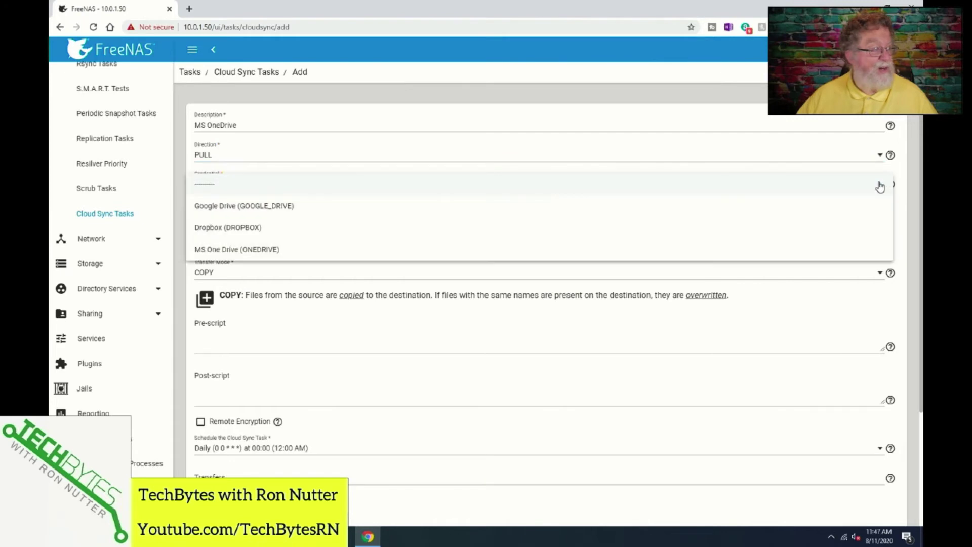
left_click(312, 253)
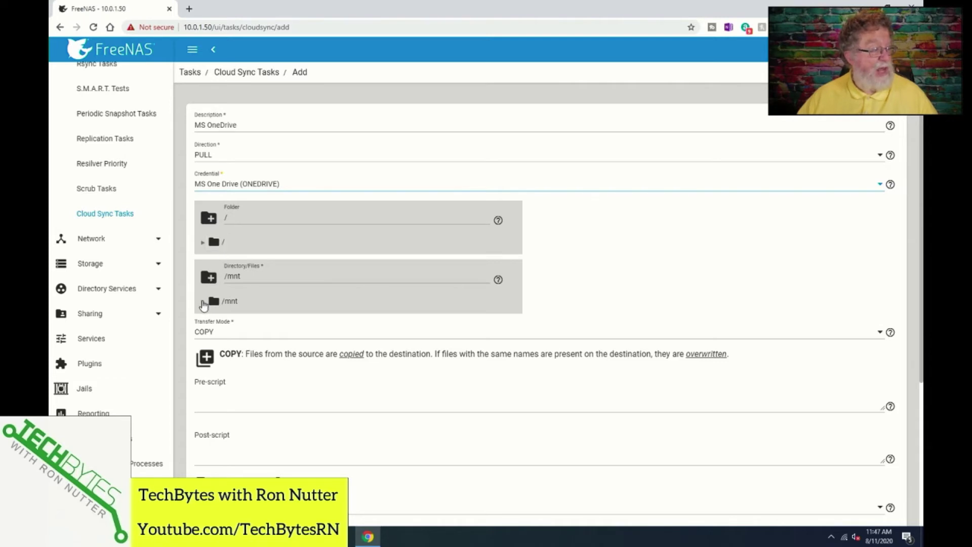
- Set the local directory to /mnt/Main/Storage/Cloud Storage/MS OneDrive
left_click(203, 302)
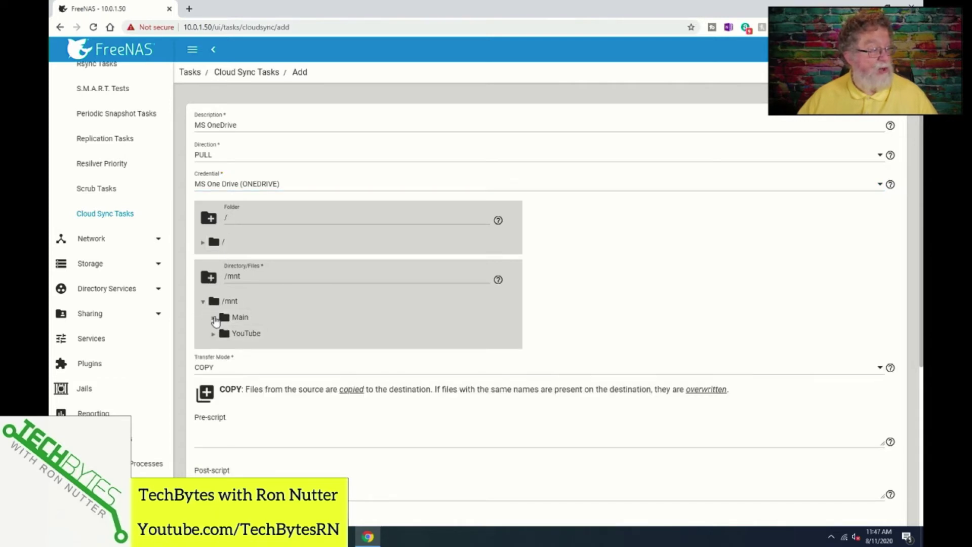
left_click(213, 317)
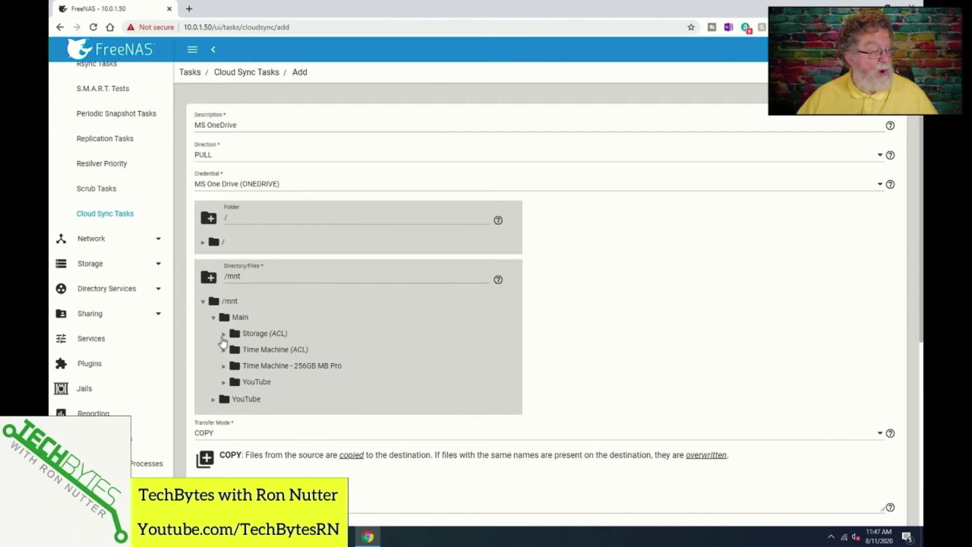
left_click(223, 334)
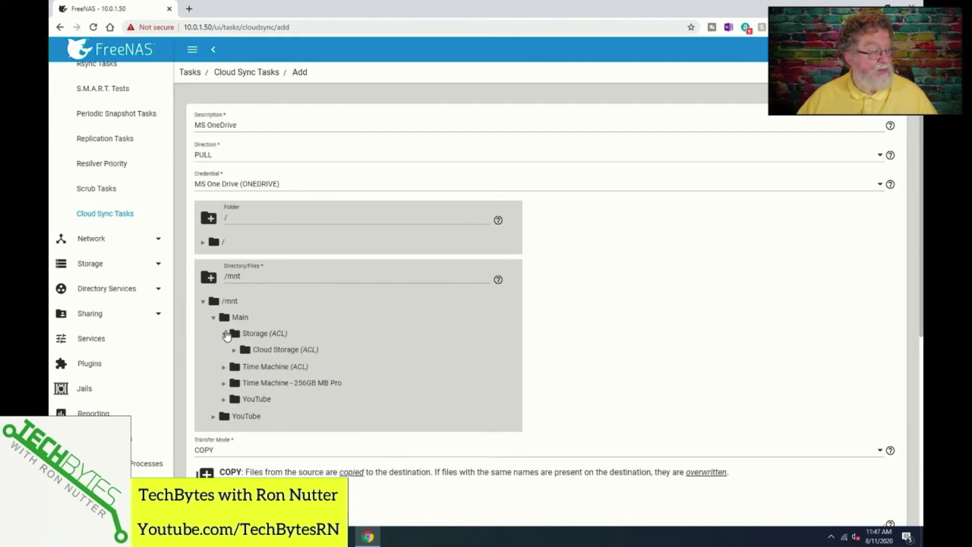
left_click(233, 350)
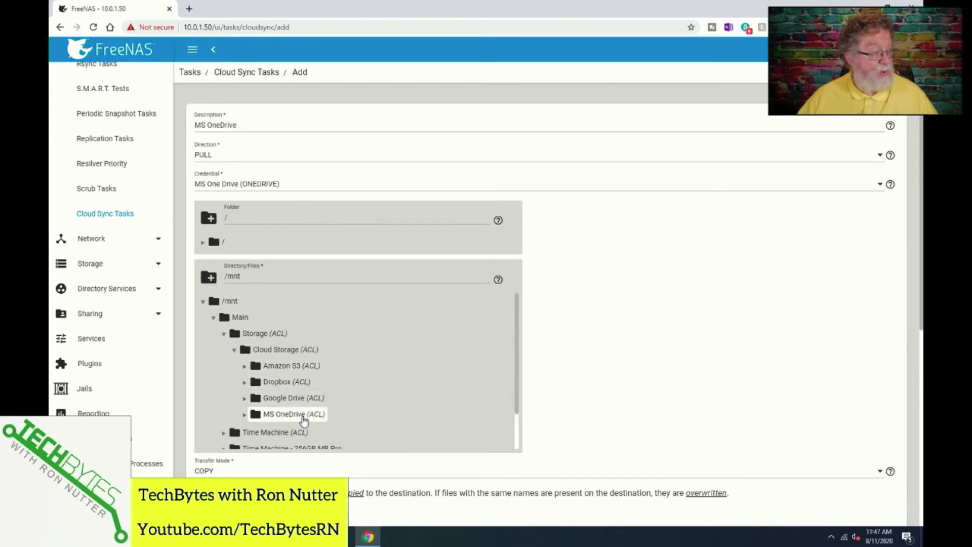
left_click(303, 415)
- Save the MS OneDrive cloud sync task
scroll(303, 418, "down", 1)
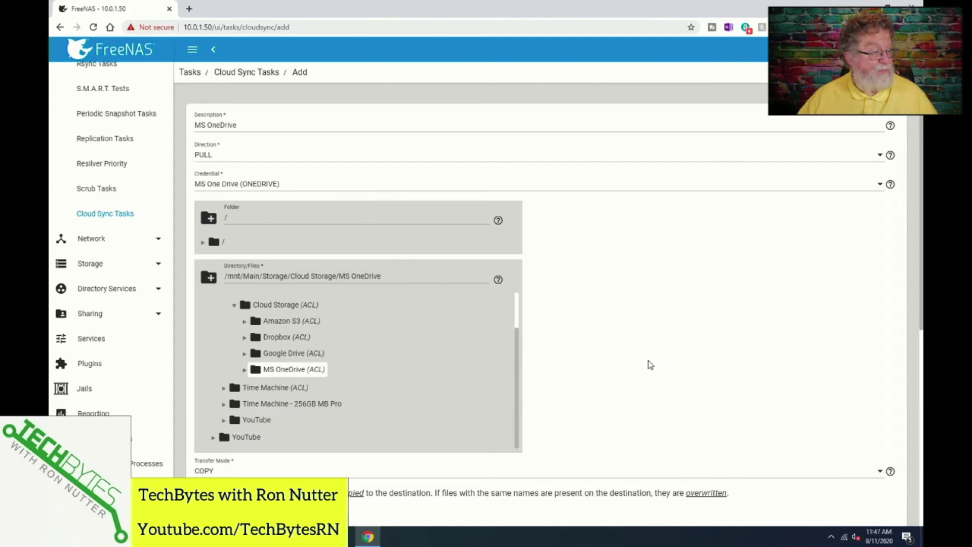
scroll(647, 360, "down", 2)
scroll(646, 361, "down", 2)
scroll(646, 360, "down", 2)
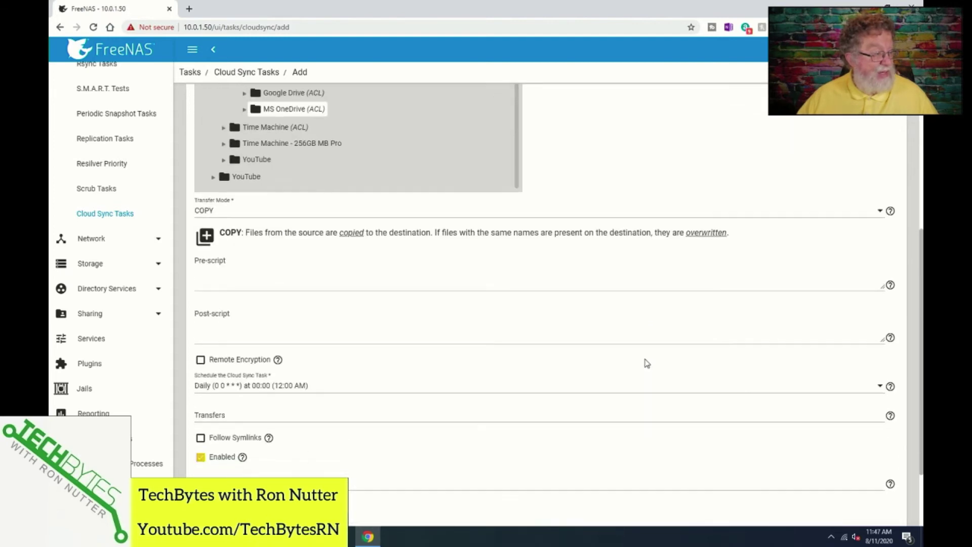
scroll(646, 360, "up", 1)
scroll(646, 360, "down", 2)
scroll(647, 363, "down", 1)
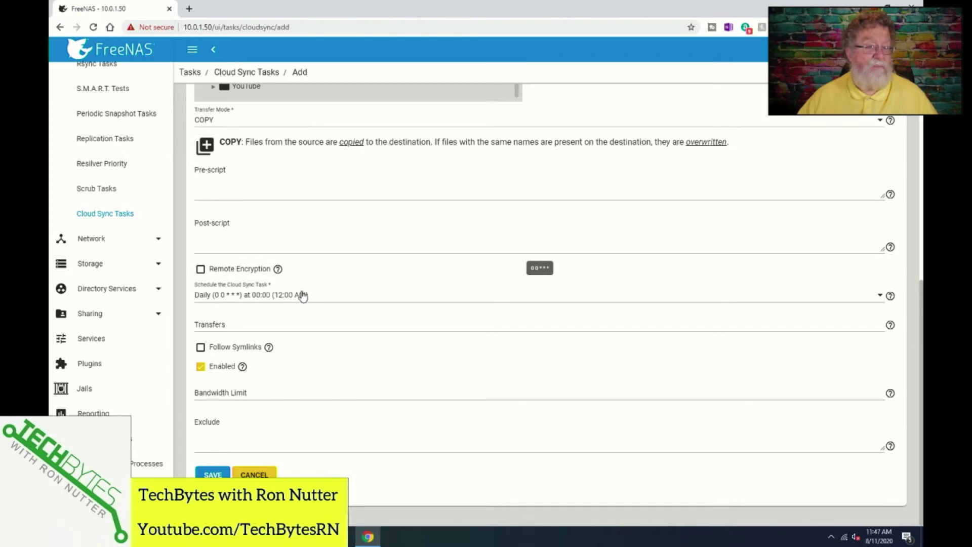
left_click(214, 473)
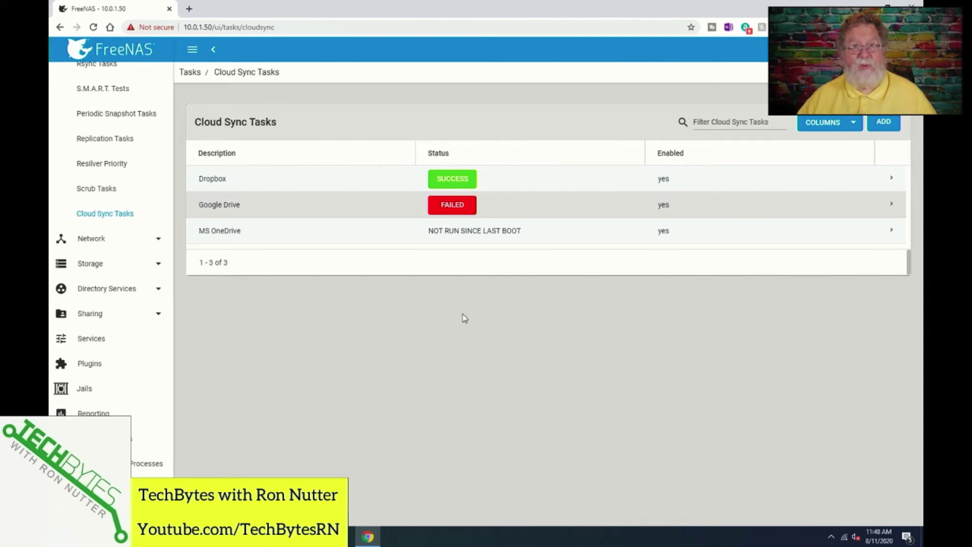
- Run the MS OneDrive task now, confirm it, and collapse its row once it shows SUCCESS
left_click(679, 229)
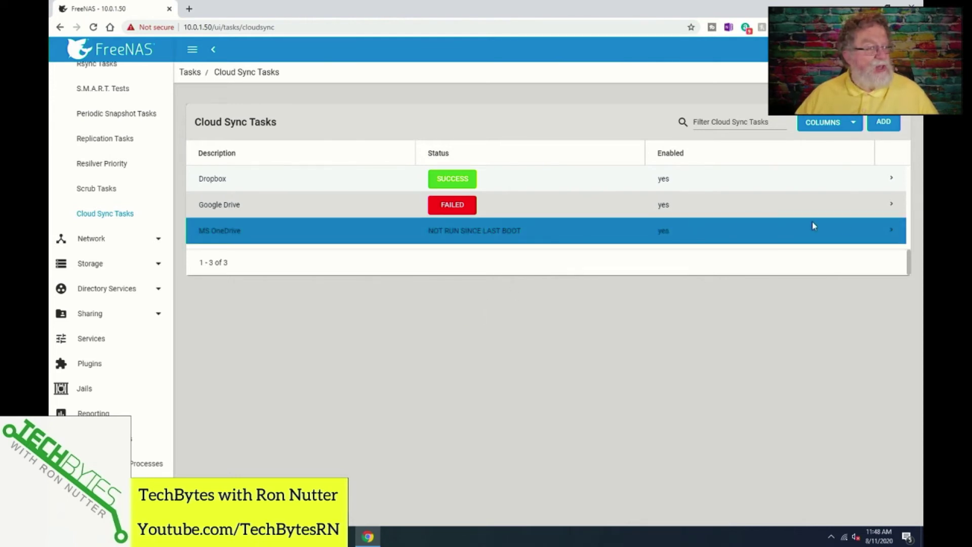
left_click(892, 231)
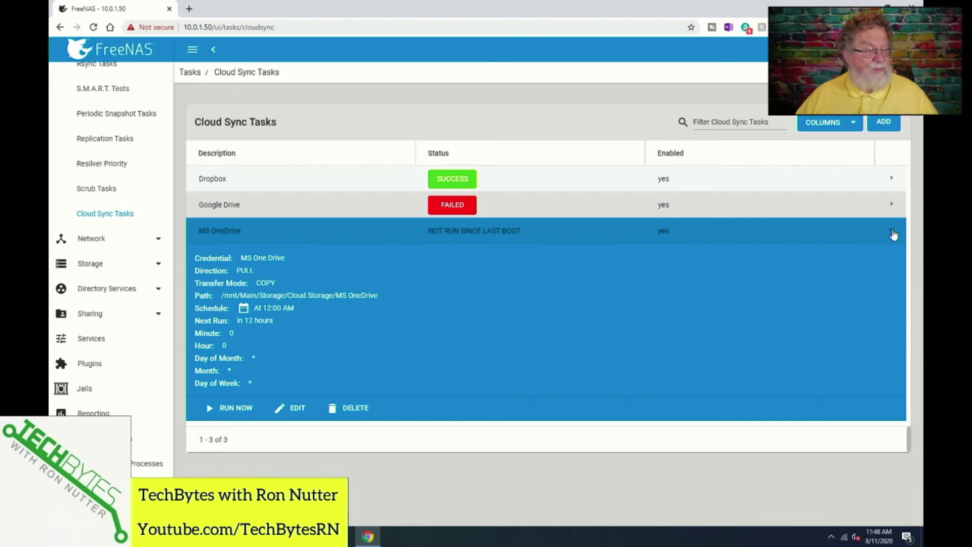
left_click(240, 409)
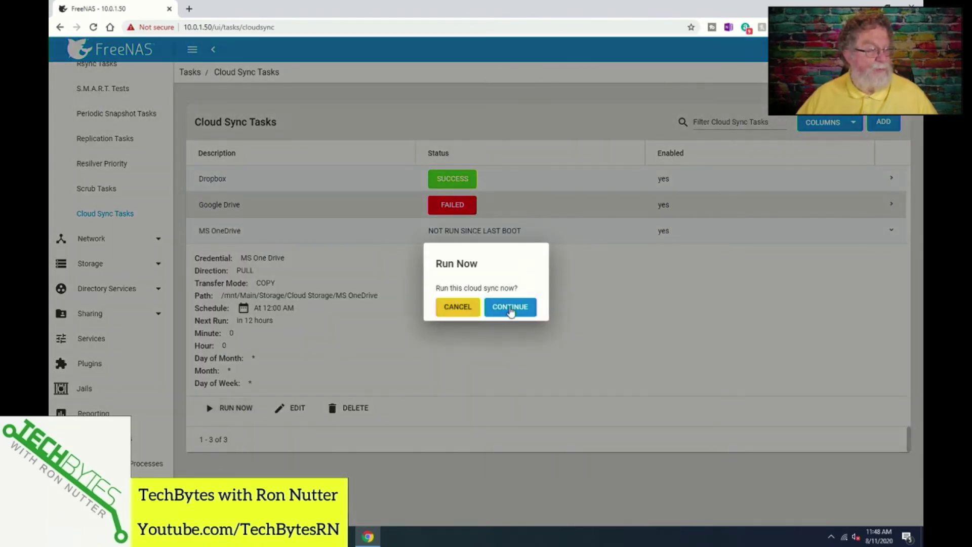
left_click(510, 308)
left_click(579, 307)
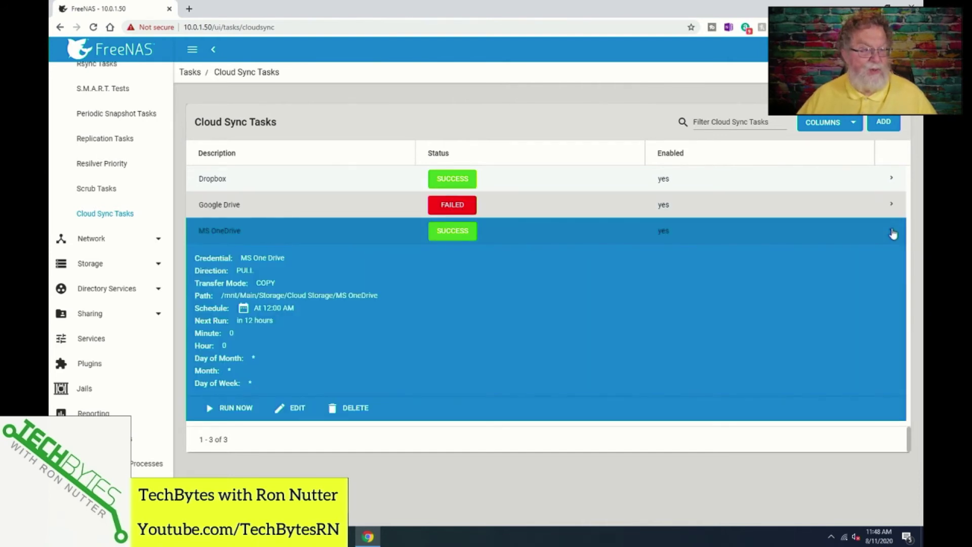
left_click(892, 231)
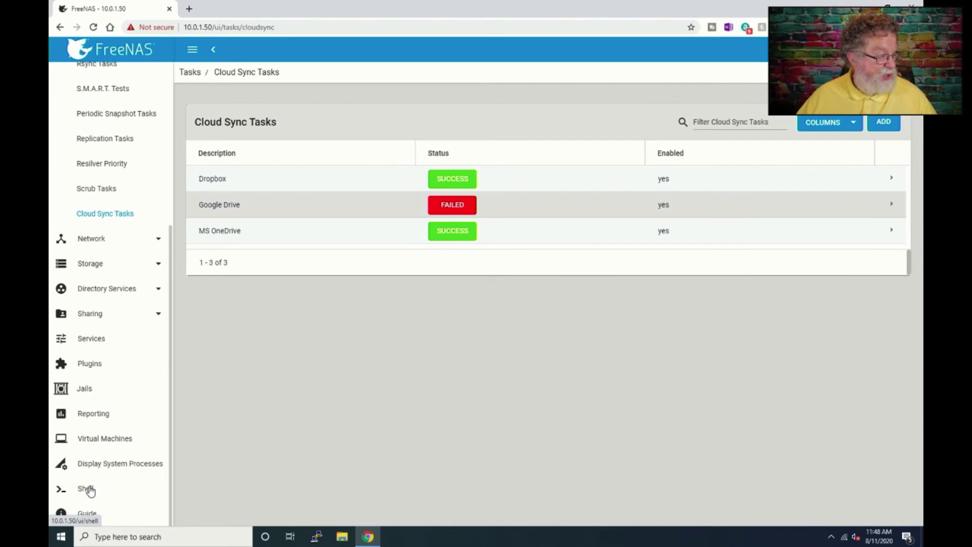
- Open the Shell and change into /tmp/middlewared/jobs
left_click(86, 488)
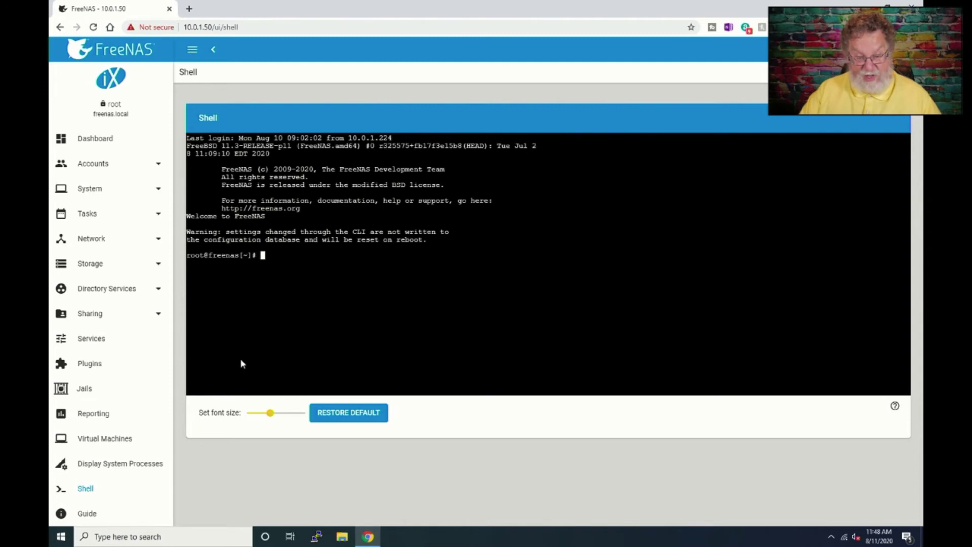
type("cd /tmp")
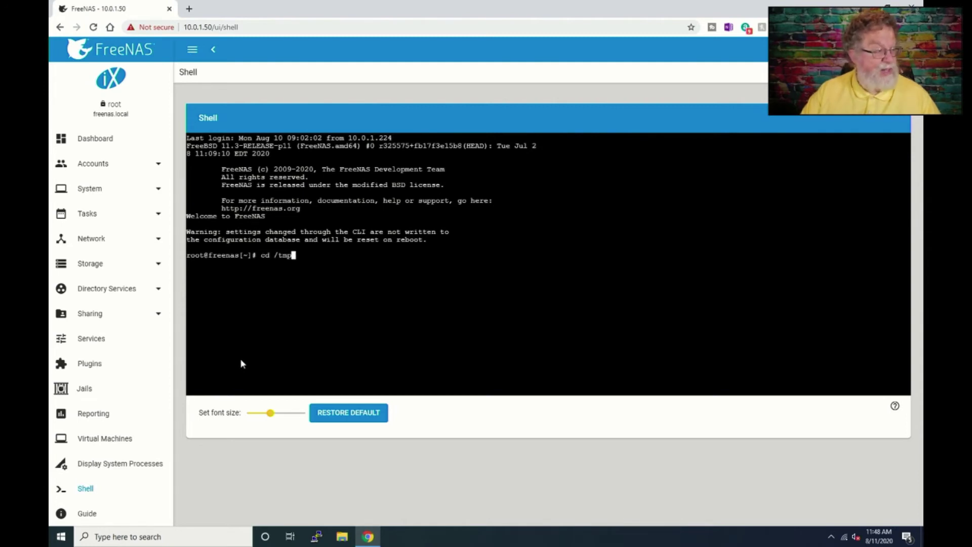
type("/mid")
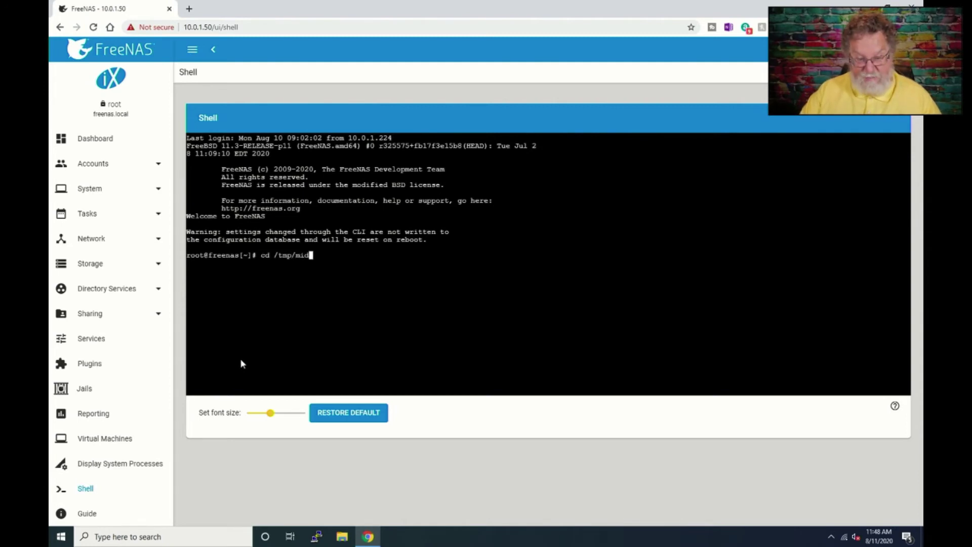
type("dlewared/")
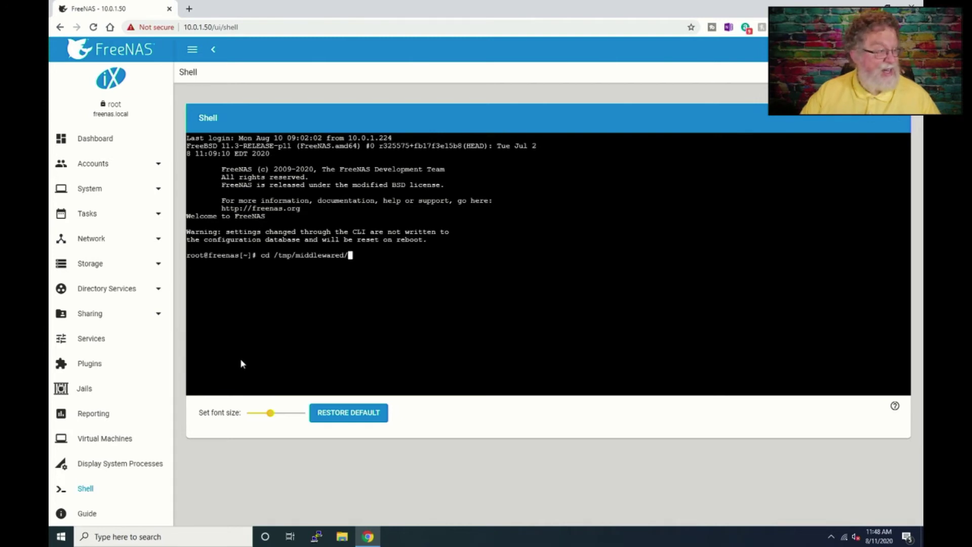
type("jobs")
key("Return")
- List the job log files, then list them in detail with ls -all
type("ls")
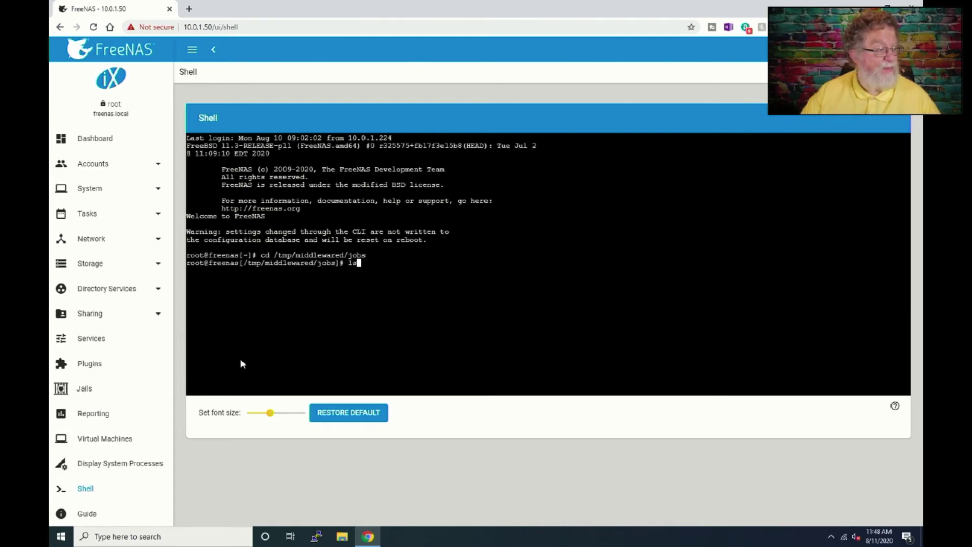
key("Return")
type("l 0")
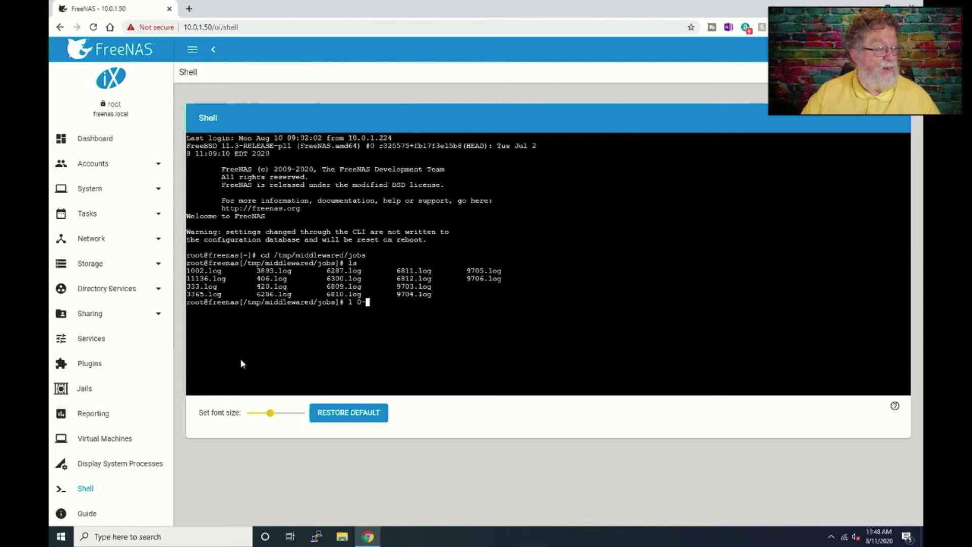
type("-")
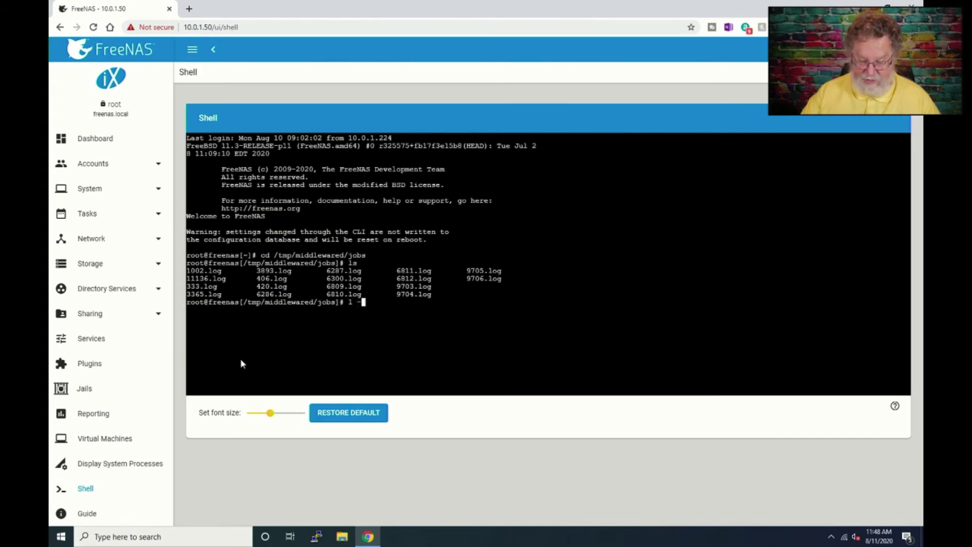
type("all")
key("BackSpace")
key("BackSpace")
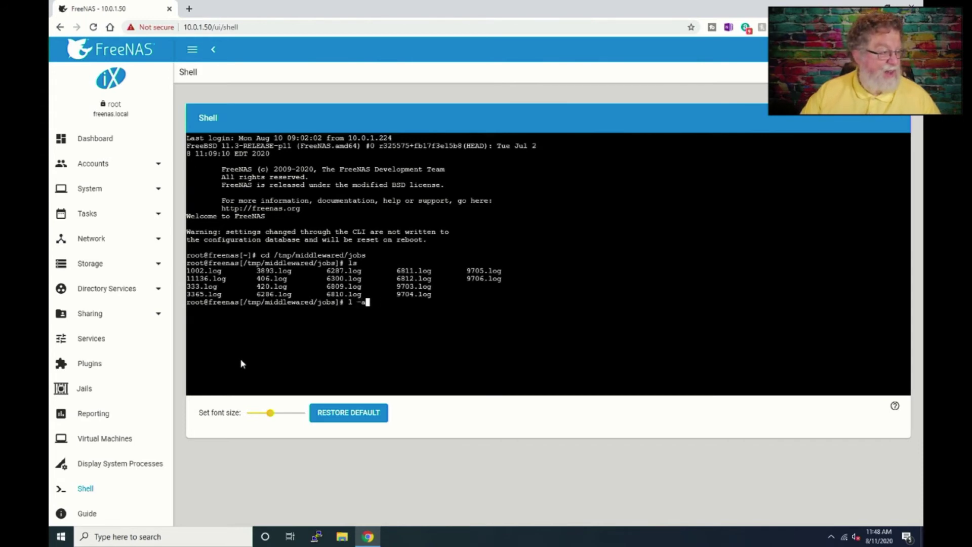
key("BackSpace")
key("BackSpace")
key("BackSpace")
type("s -a")
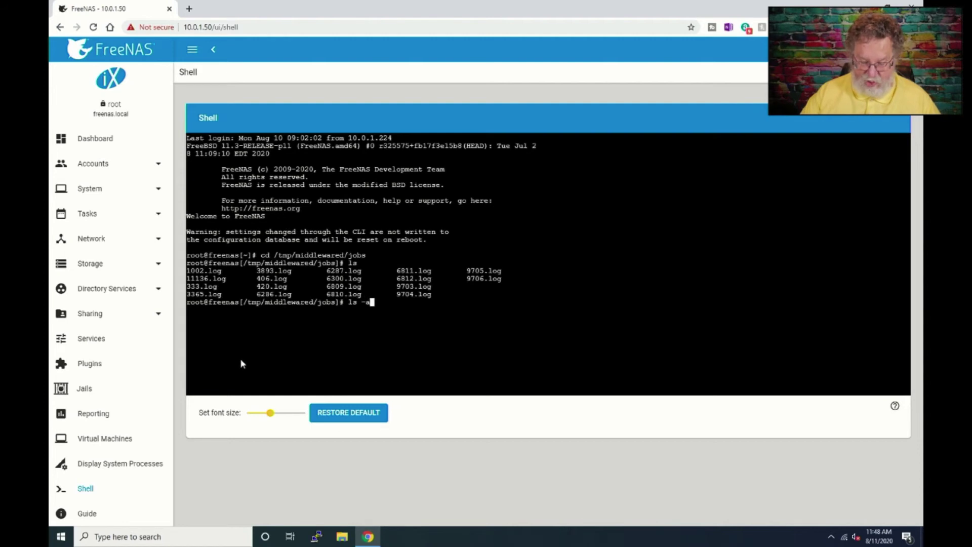
type("ll")
key("Return")
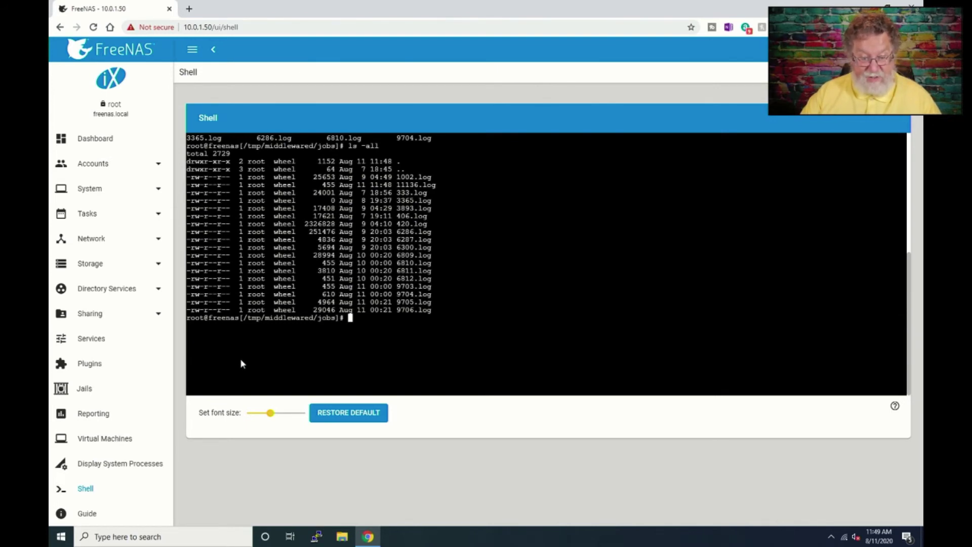
- Print job log 11136.log with cat, then enter the command tail -f 11136.log
type("cat ")
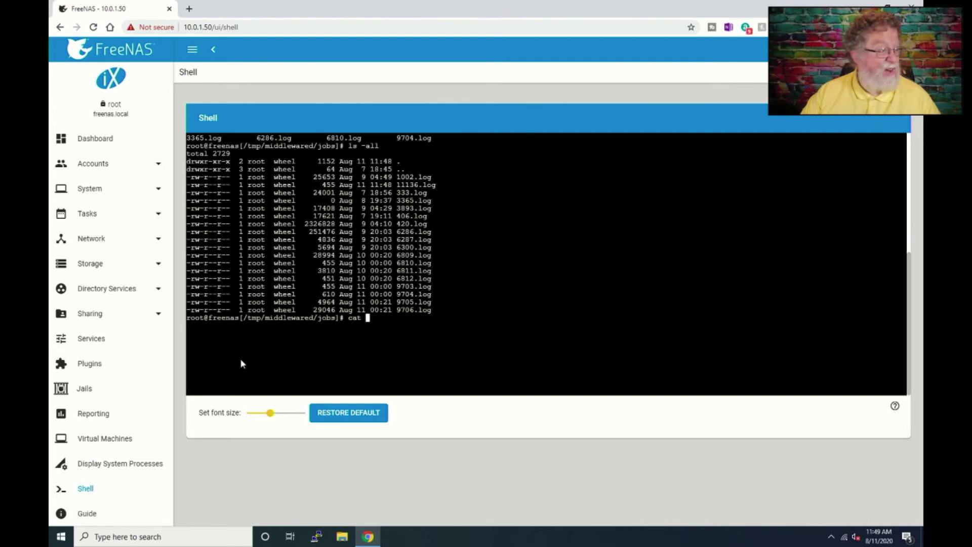
type("11136.")
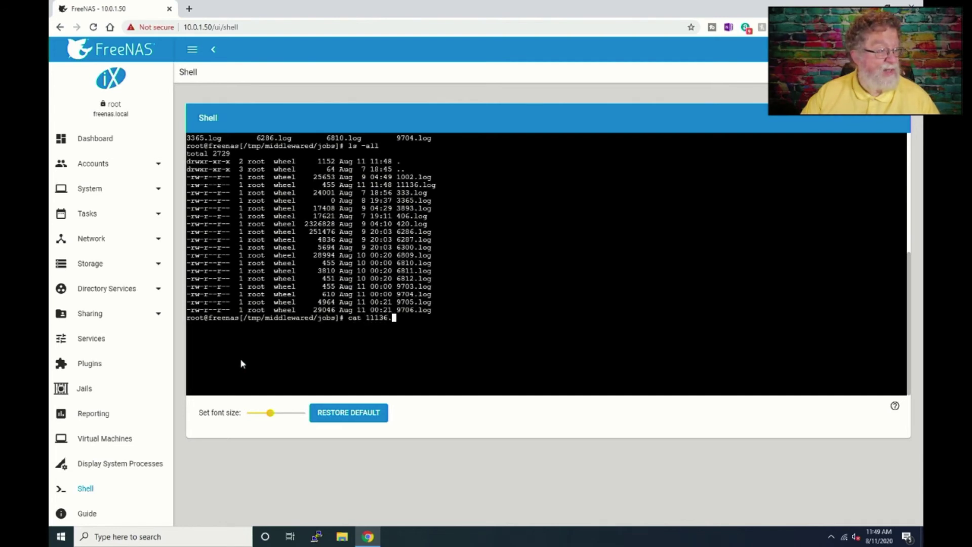
type("log")
key("Return")
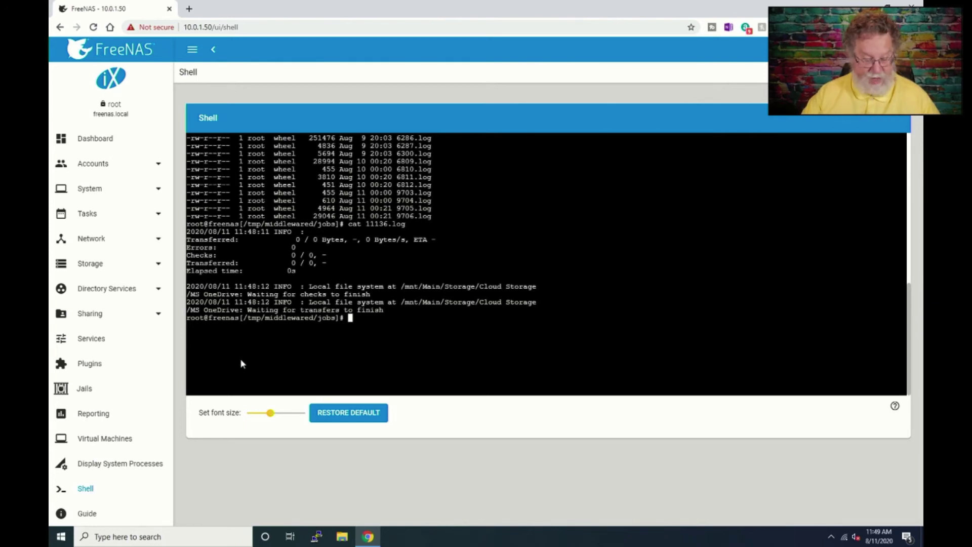
type("tail")
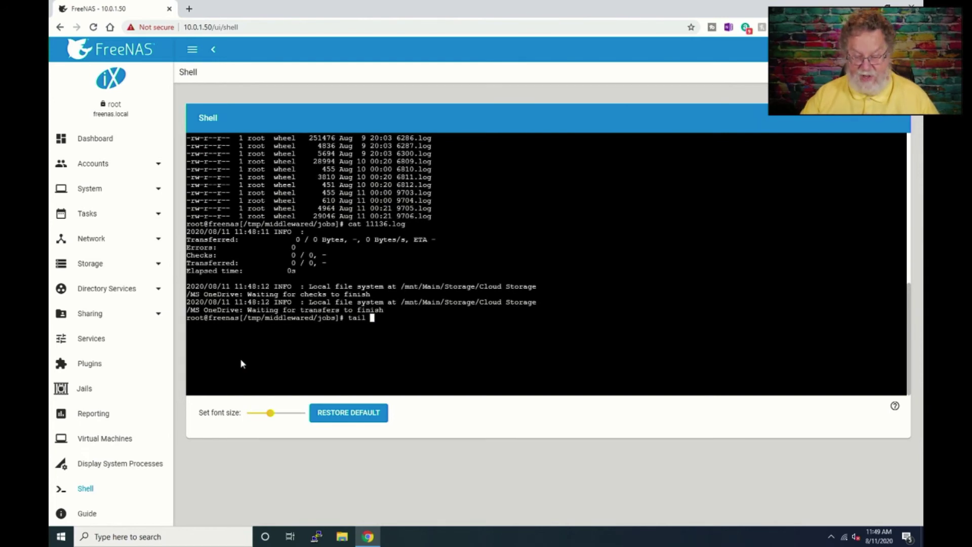
type(" -f")
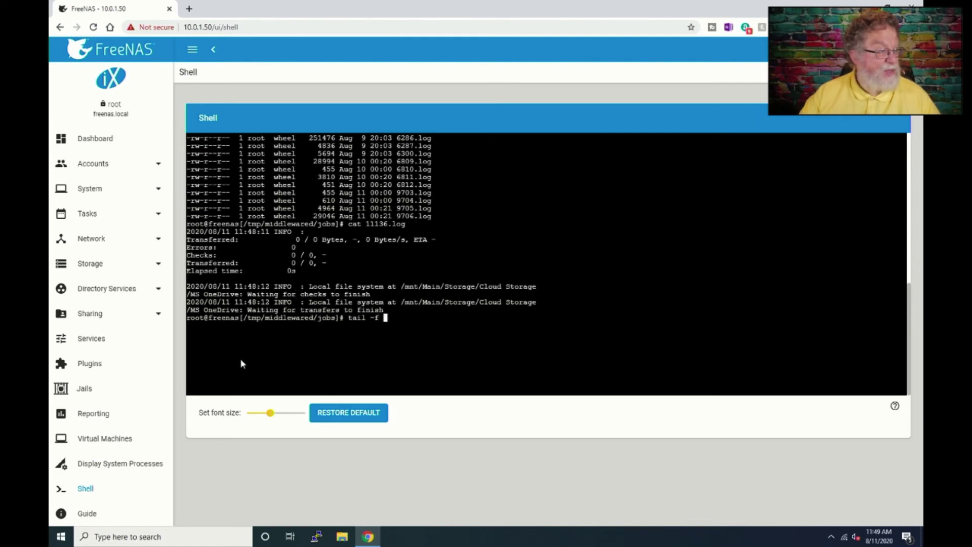
type(" 111")
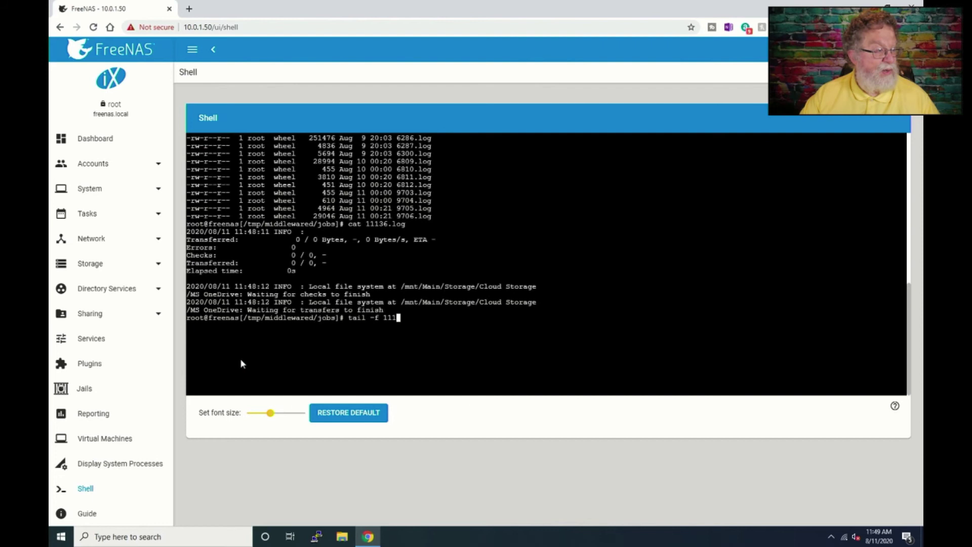
type("36.log")
- Run tail -f 11136.log to follow the job log live
key("Return")
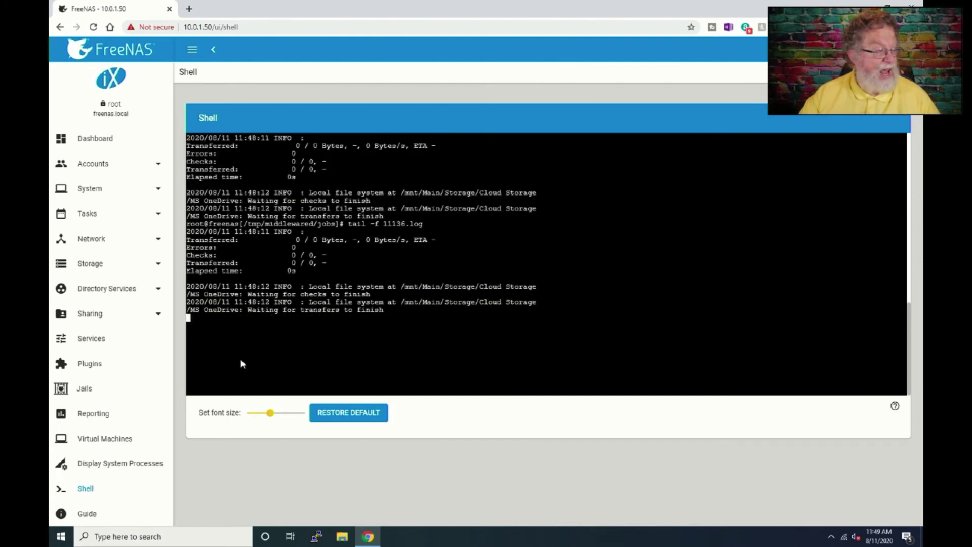